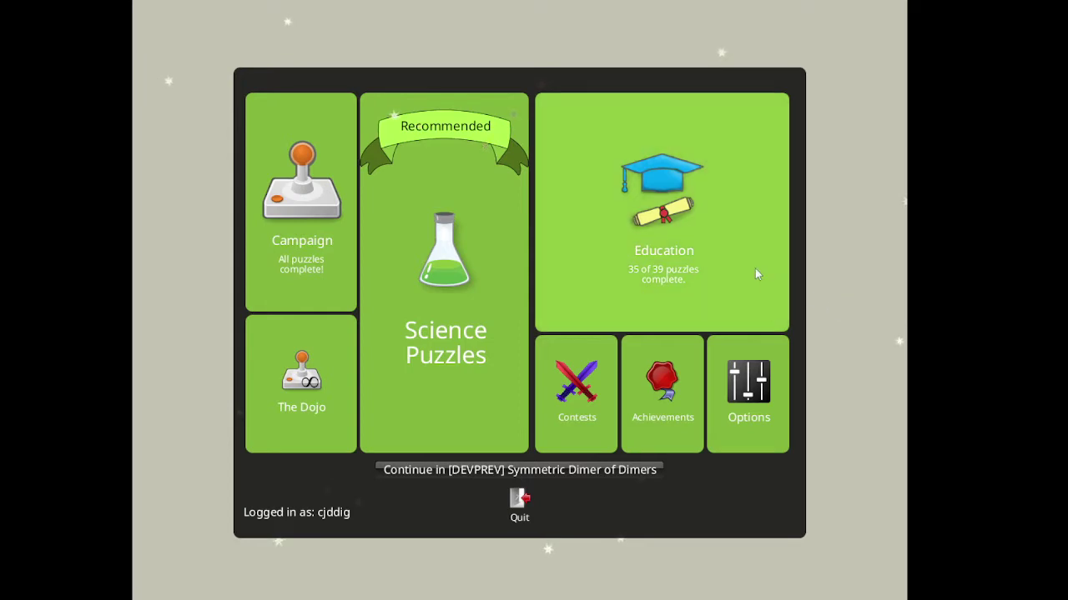
Open the Education puzzle list and scroll down to the Bacteria and Viruses Coronavirus puzzle.
{"action": "left_click", "coordinate": [714, 244]}
{"action": "scroll", "coordinate": [710, 252], "scroll_direction": "down", "scroll_amount": 3}
{"action": "scroll", "coordinate": [574, 356], "scroll_direction": "down", "scroll_amount": 5}
{"action": "scroll", "coordinate": [633, 338], "scroll_direction": "down", "scroll_amount": 8}
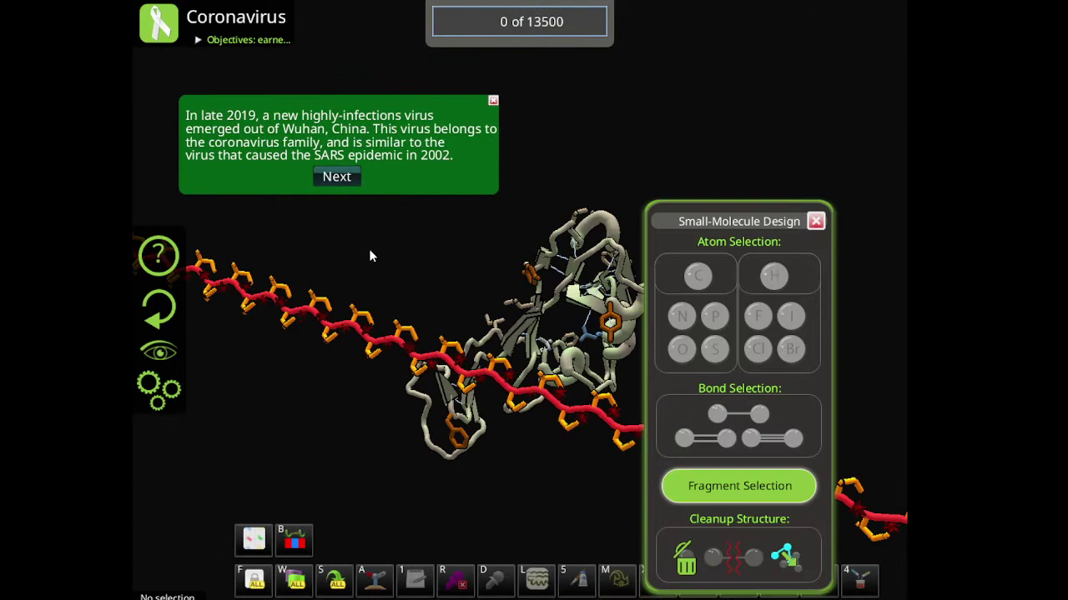
Step through and dismiss the Coronavirus introduction messages.
{"action": "left_click", "coordinate": [334, 173]}
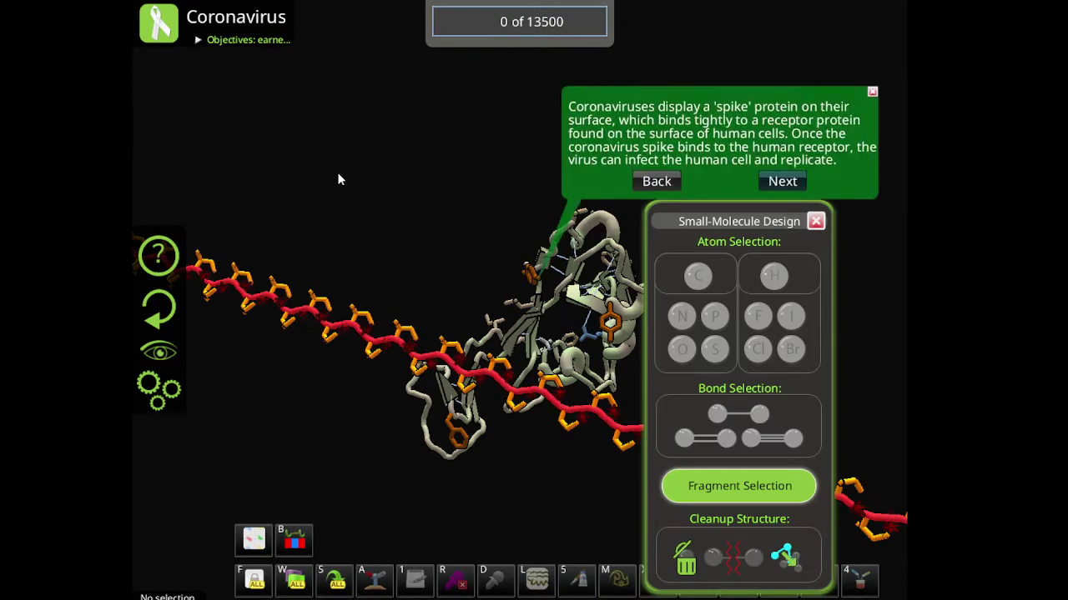
{"action": "left_click", "coordinate": [786, 184]}
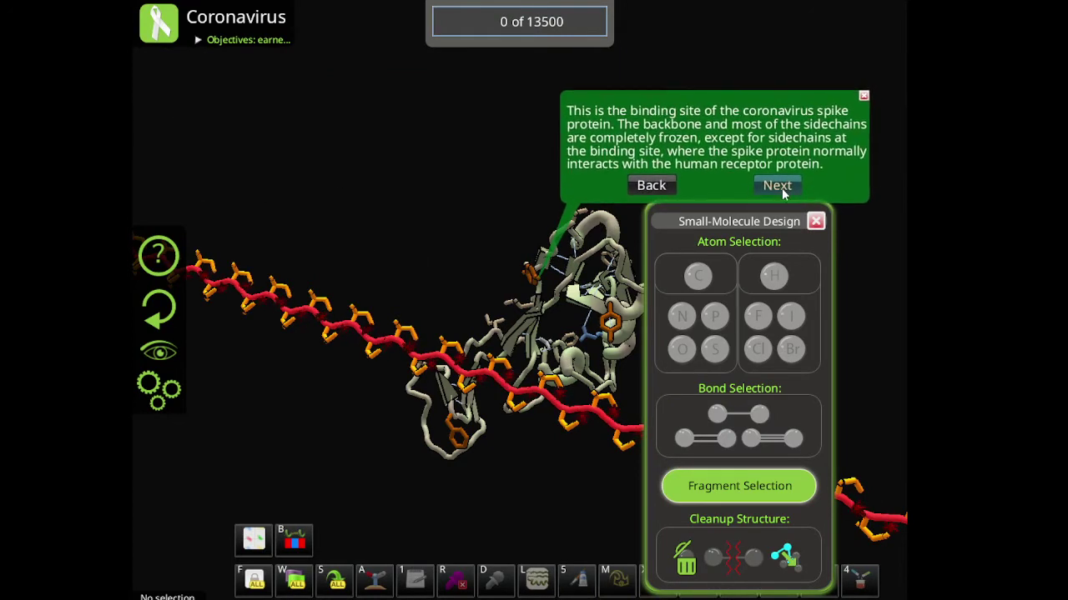
{"action": "left_click", "coordinate": [786, 191]}
{"action": "left_click", "coordinate": [707, 296]}
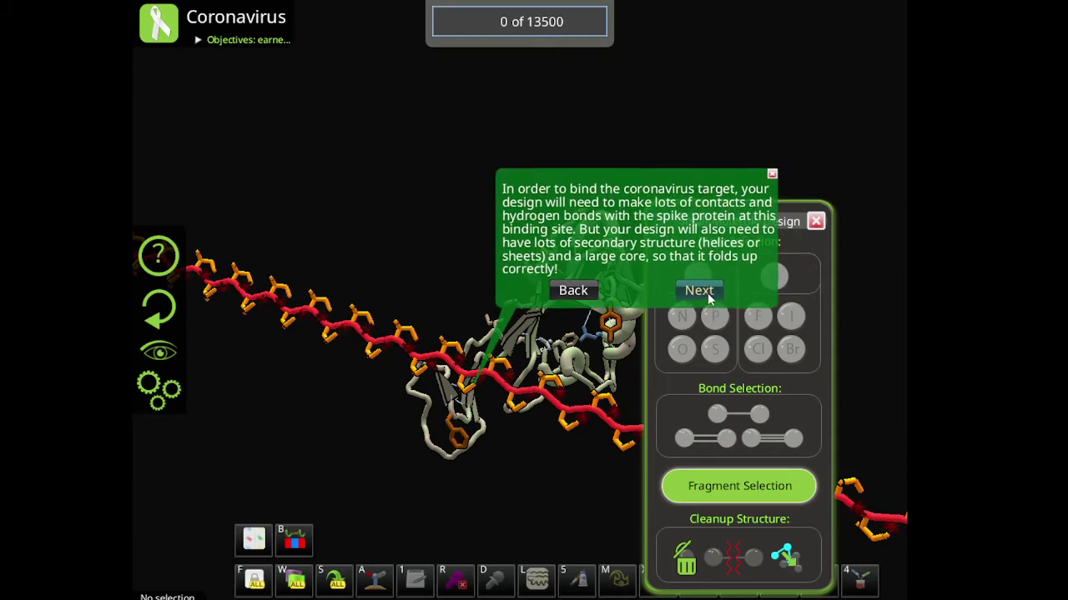
{"action": "left_click", "coordinate": [697, 297]}
Close the Small-Molecule Design tools and turn the view so the strand crosses the protein.
{"action": "mouse_move", "coordinate": [501, 300]}
{"action": "left_mouse_down"}
{"action": "mouse_move", "coordinate": [342, 279]}
{"action": "mouse_move", "coordinate": [340, 297]}
{"action": "left_mouse_up"}
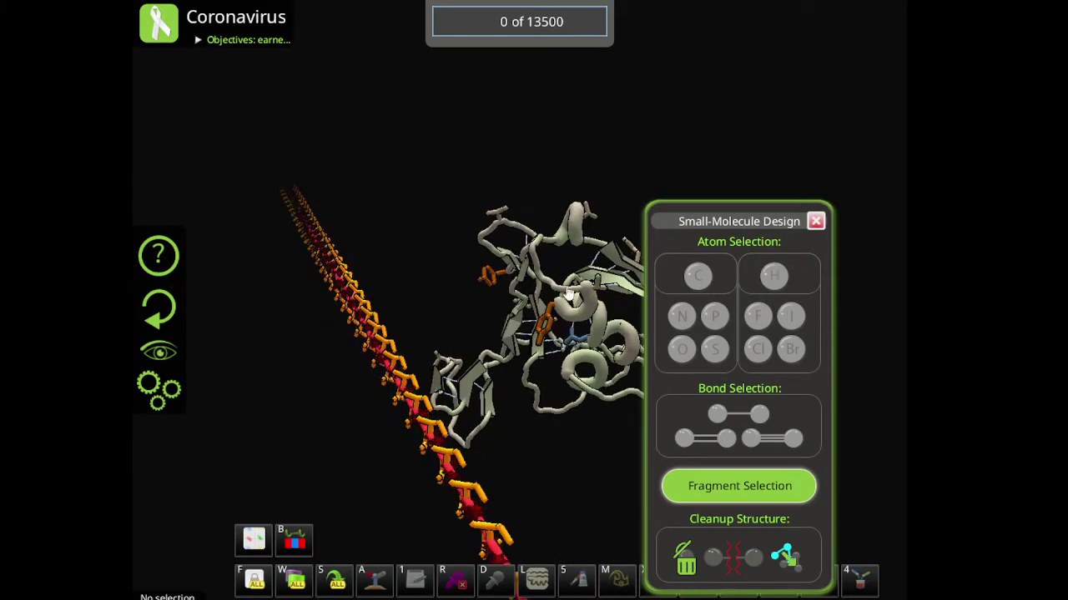
{"action": "left_click", "coordinate": [816, 221]}
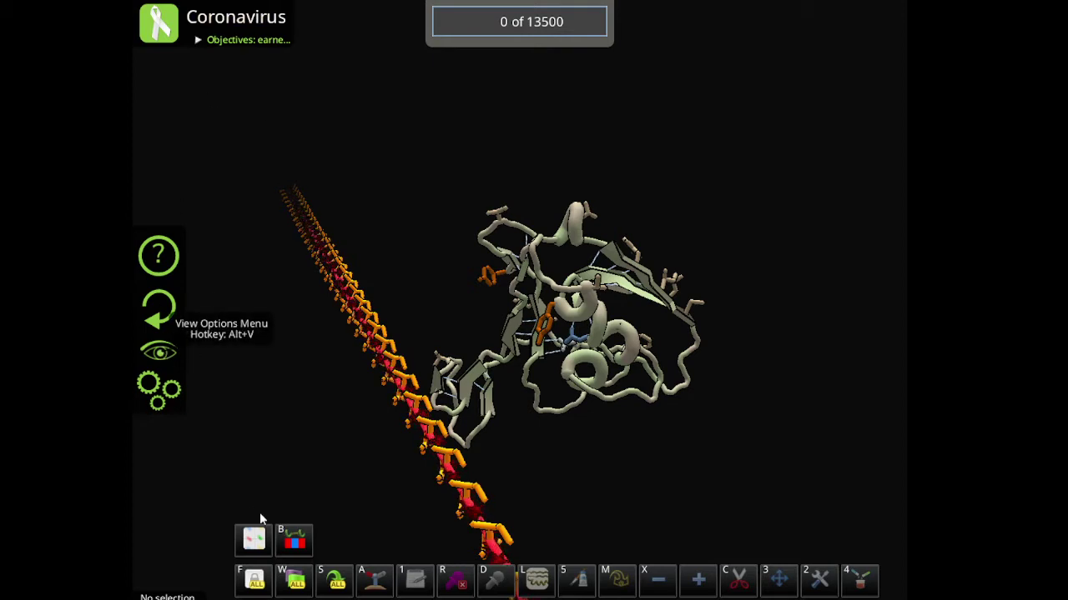
{"action": "left_click_drag", "start_coordinate": [598, 545], "coordinate": [624, 479]}
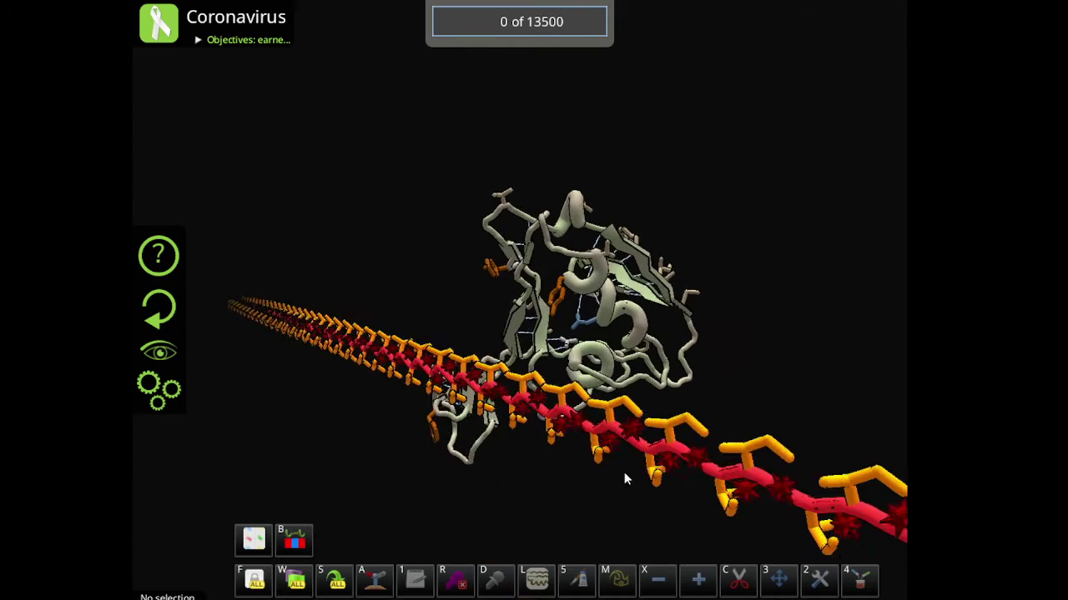
{"action": "left_click", "coordinate": [292, 537]}
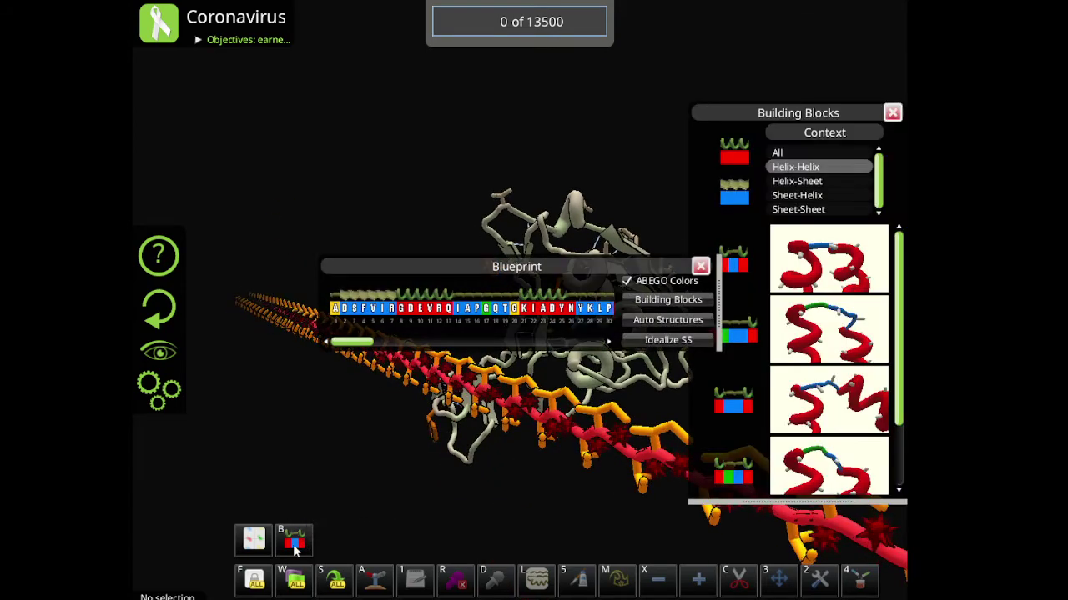
{"action": "left_click_drag", "start_coordinate": [352, 342], "coordinate": [506, 347]}
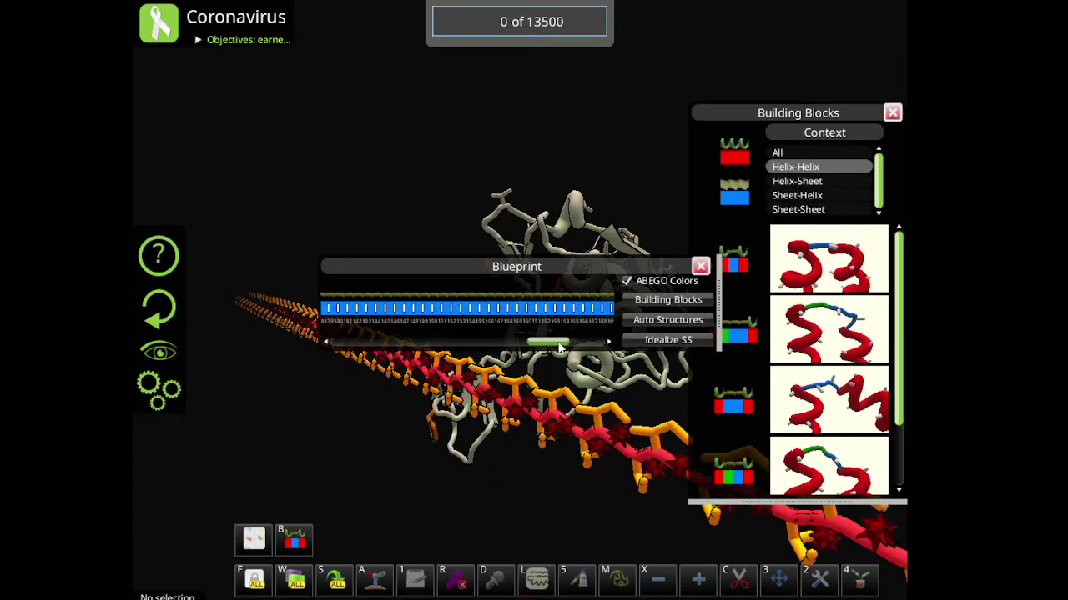
{"action": "mouse_move", "coordinate": [434, 434]}
{"action": "left_mouse_down"}
{"action": "mouse_move", "coordinate": [417, 473]}
{"action": "mouse_move", "coordinate": [338, 474]}
{"action": "left_mouse_up"}
{"action": "mouse_move", "coordinate": [378, 363]}
{"action": "left_mouse_down"}
{"action": "mouse_move", "coordinate": [369, 317]}
{"action": "mouse_move", "coordinate": [321, 444]}
{"action": "mouse_move", "coordinate": [354, 437]}
{"action": "mouse_move", "coordinate": [418, 186]}
{"action": "left_mouse_up"}
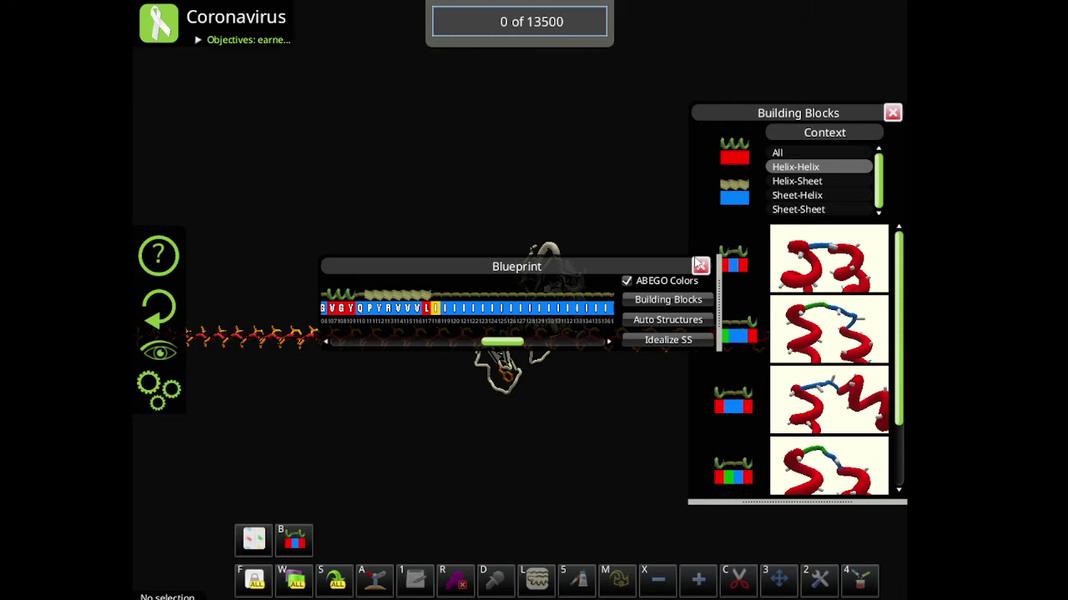
{"action": "left_click", "coordinate": [701, 265]}
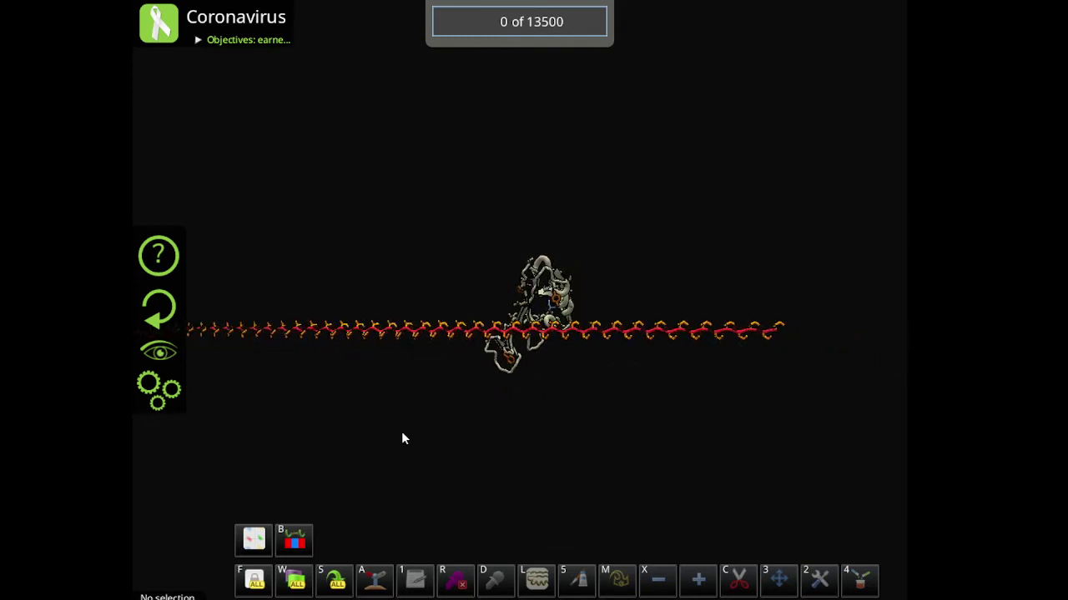
{"action": "mouse_move", "coordinate": [401, 431]}
{"action": "left_mouse_down"}
{"action": "mouse_move", "coordinate": [508, 431]}
{"action": "mouse_move", "coordinate": [496, 436]}
{"action": "mouse_move", "coordinate": [500, 359]}
{"action": "left_mouse_up"}
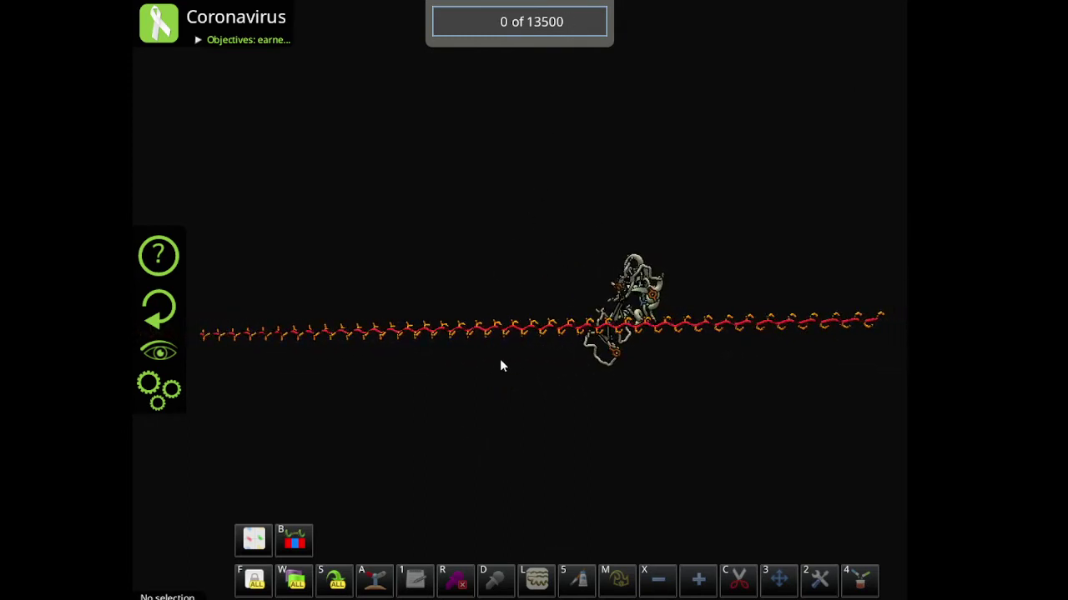
Select all 75 strand residues, make them one helix with the E hotkey, then deselect.
{"action": "left_click", "coordinate": [202, 337]}
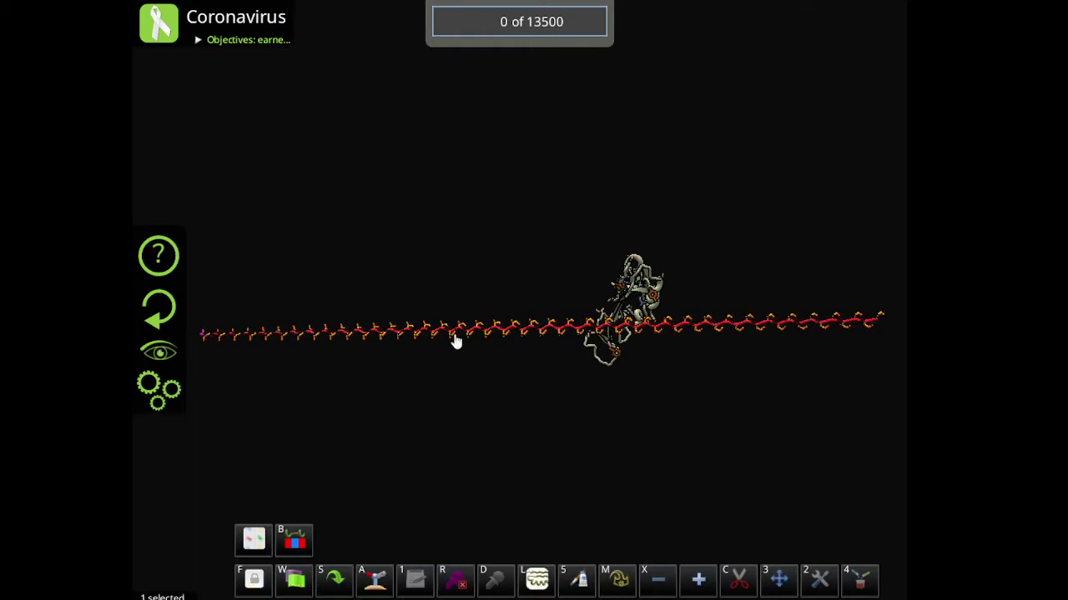
{"action": "left_click", "coordinate": [877, 324], "text": "shift"}
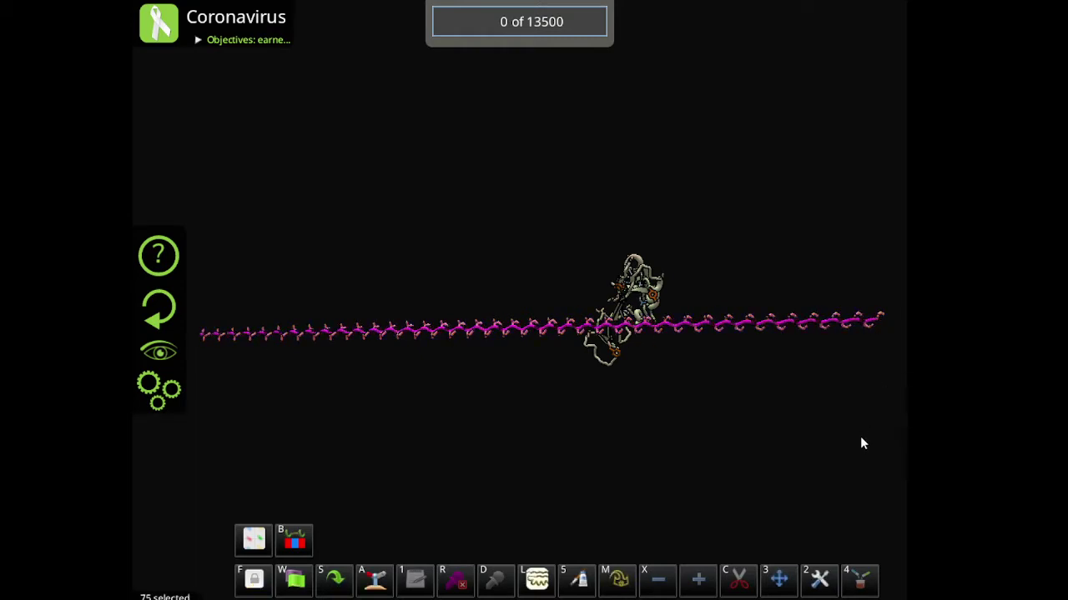
{"action": "key", "text": "e"}
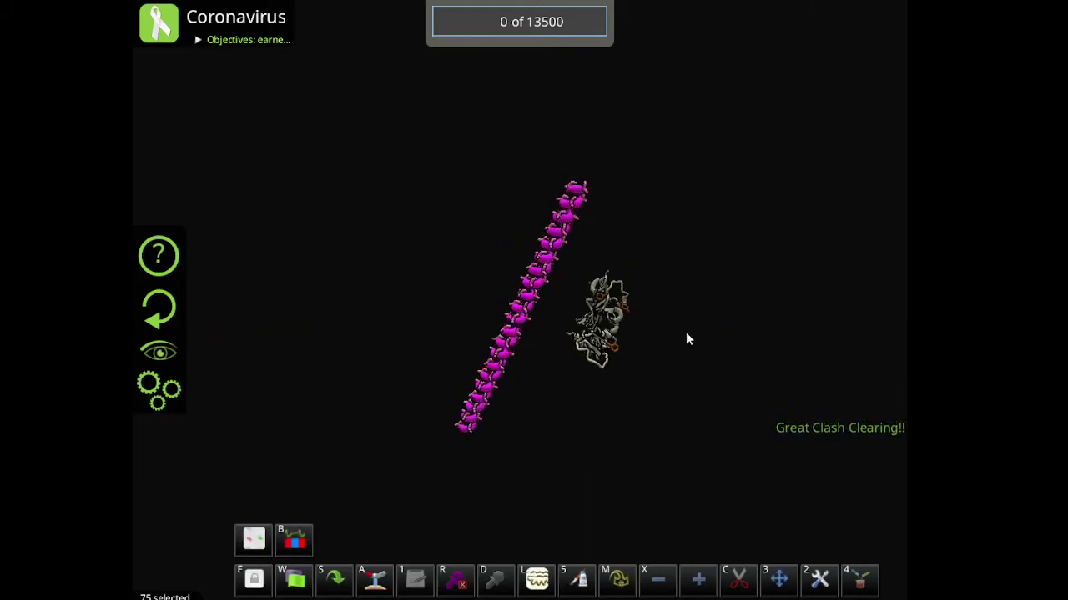
{"action": "scroll", "coordinate": [686, 338], "scroll_direction": "up", "scroll_amount": 5}
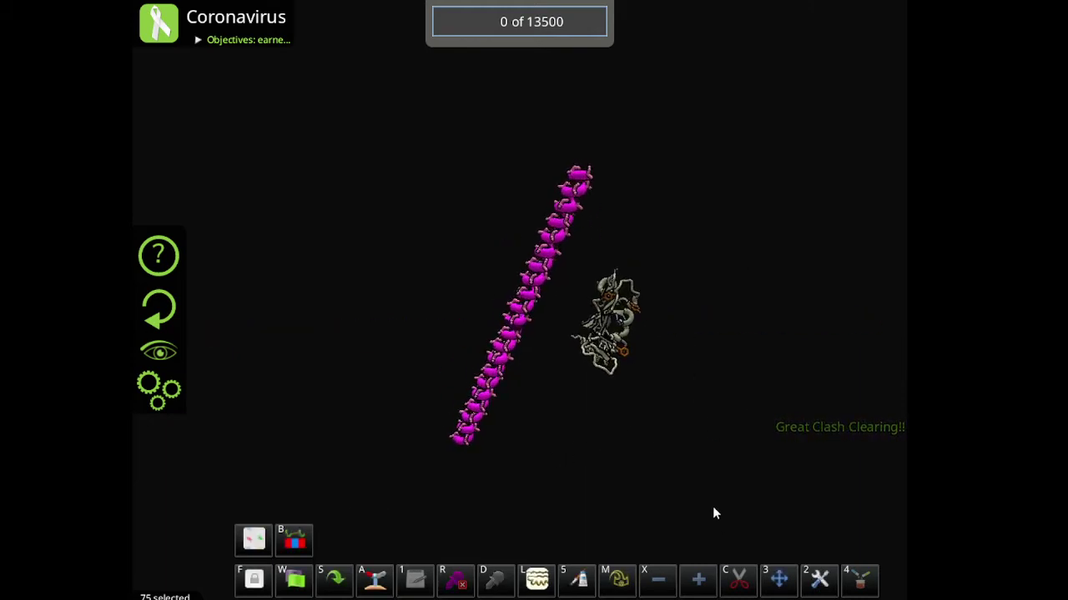
{"action": "left_click", "coordinate": [584, 473]}
{"action": "left_click_drag", "start_coordinate": [603, 471], "coordinate": [346, 509]}
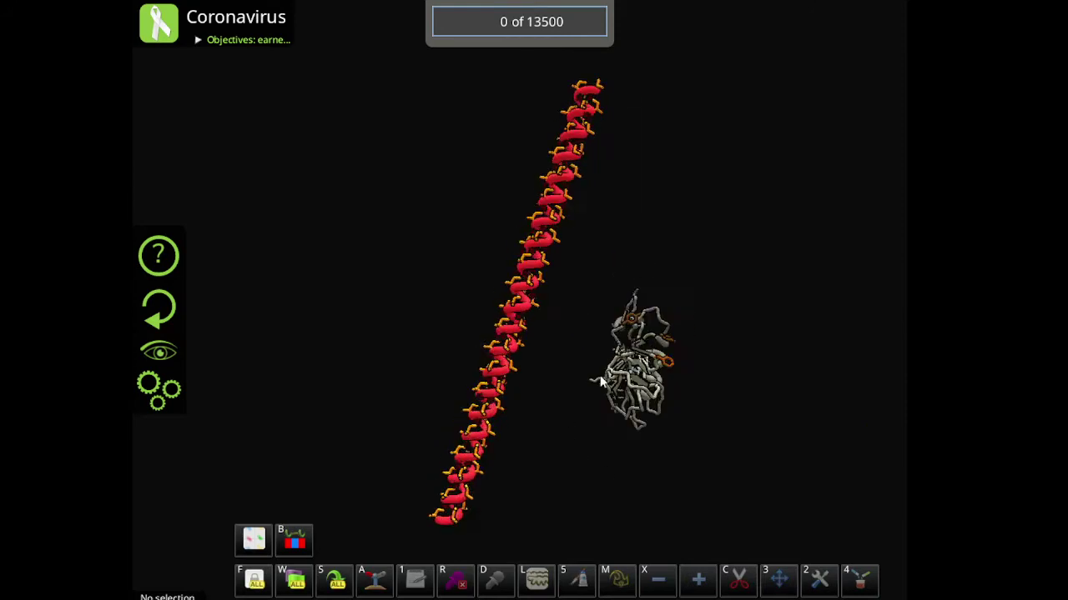
Open the Blueprint and Building Blocks panels and inspect the end of the helix.
{"action": "left_click", "coordinate": [299, 541]}
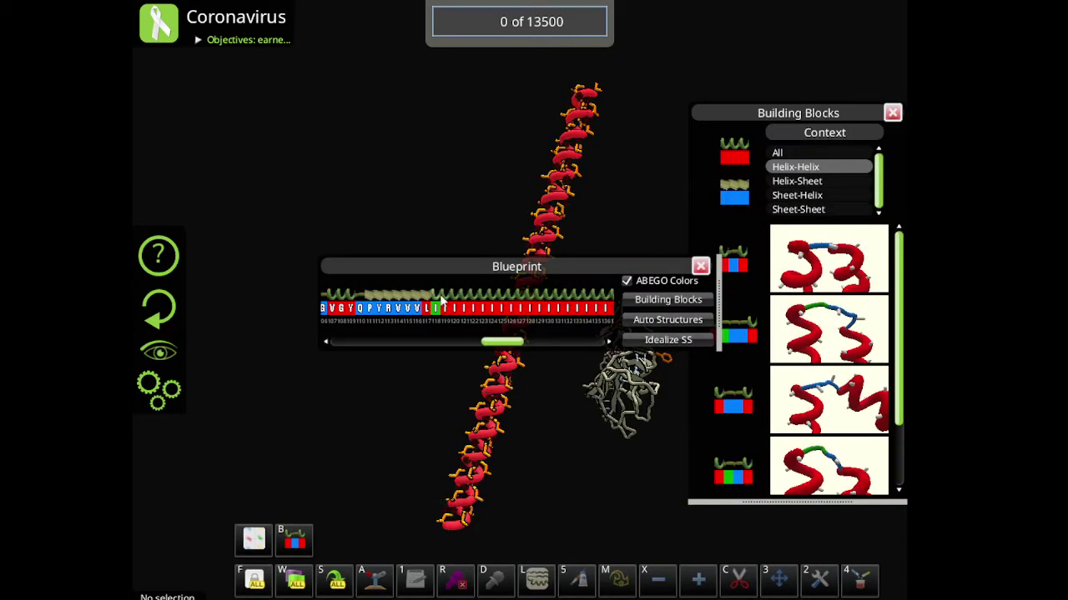
{"action": "left_click_drag", "start_coordinate": [394, 486], "coordinate": [449, 308]}
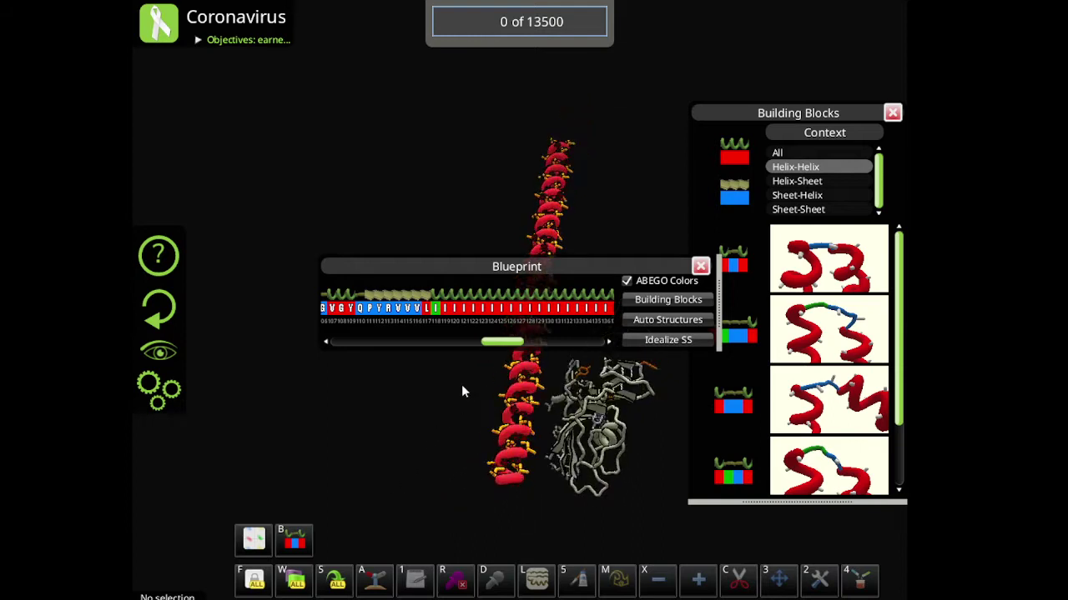
{"action": "left_click", "coordinate": [497, 421]}
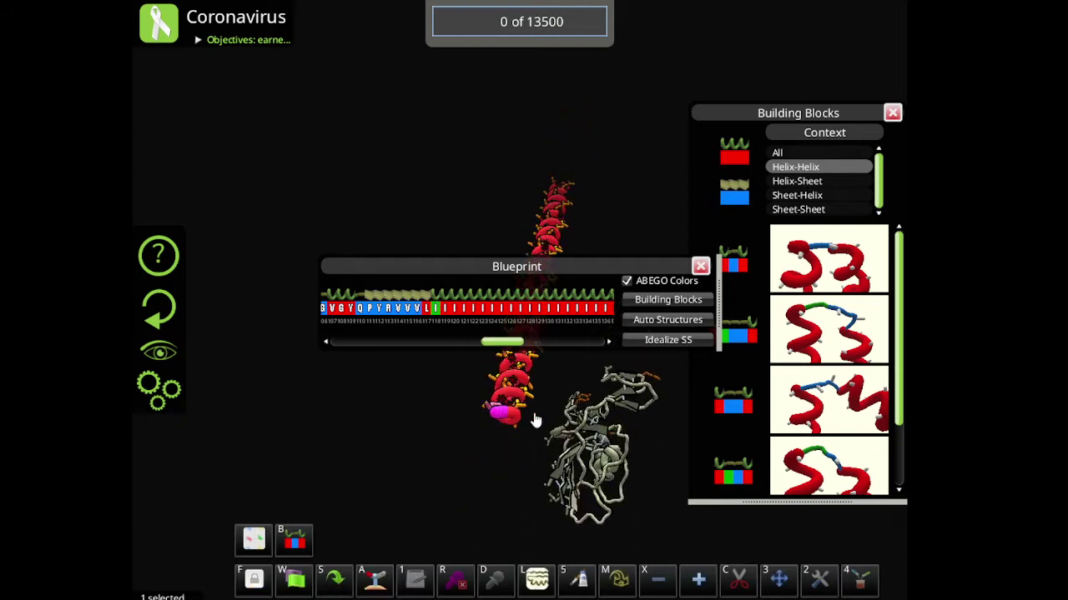
{"action": "mouse_move", "coordinate": [471, 325]}
{"action": "left_mouse_down"}
{"action": "mouse_move", "coordinate": [642, 227]}
{"action": "mouse_move", "coordinate": [622, 157]}
{"action": "left_mouse_up"}
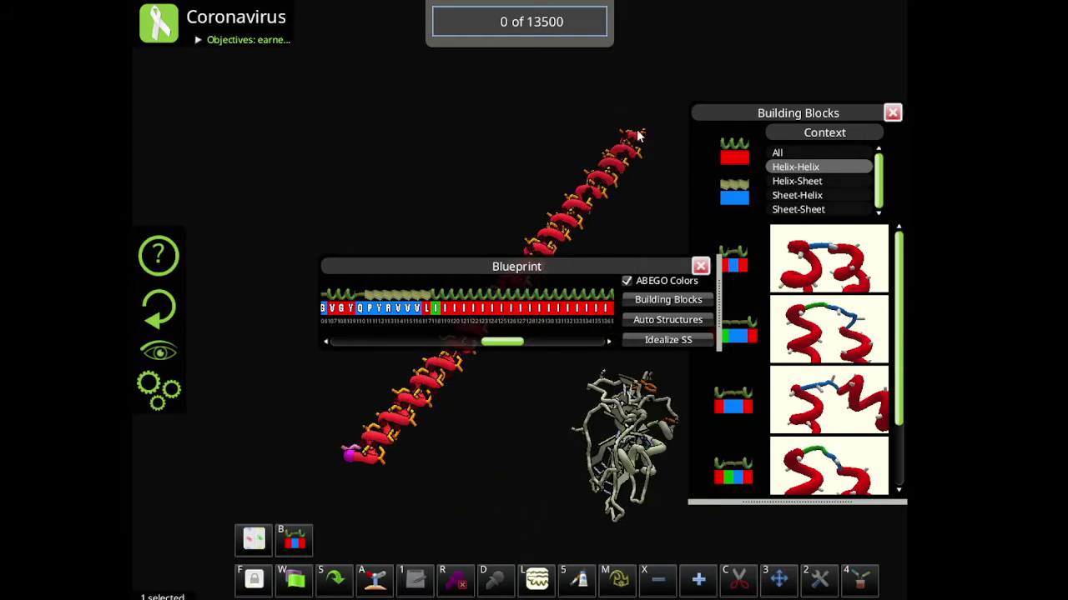
{"action": "left_click", "coordinate": [355, 454]}
{"action": "left_click_drag", "start_coordinate": [491, 342], "coordinate": [515, 347]}
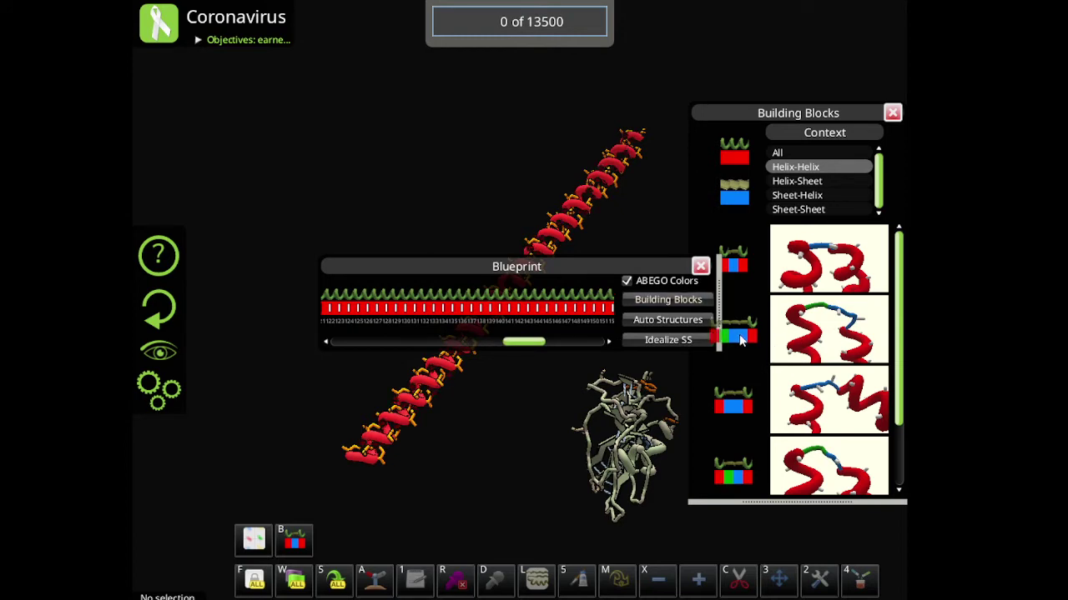
Insert a loop block into the helix blueprint, splitting the long helix in two.
{"action": "mouse_move", "coordinate": [740, 340]}
{"action": "left_mouse_down"}
{"action": "mouse_move", "coordinate": [482, 313]}
{"action": "mouse_move", "coordinate": [536, 312]}
{"action": "left_mouse_up"}
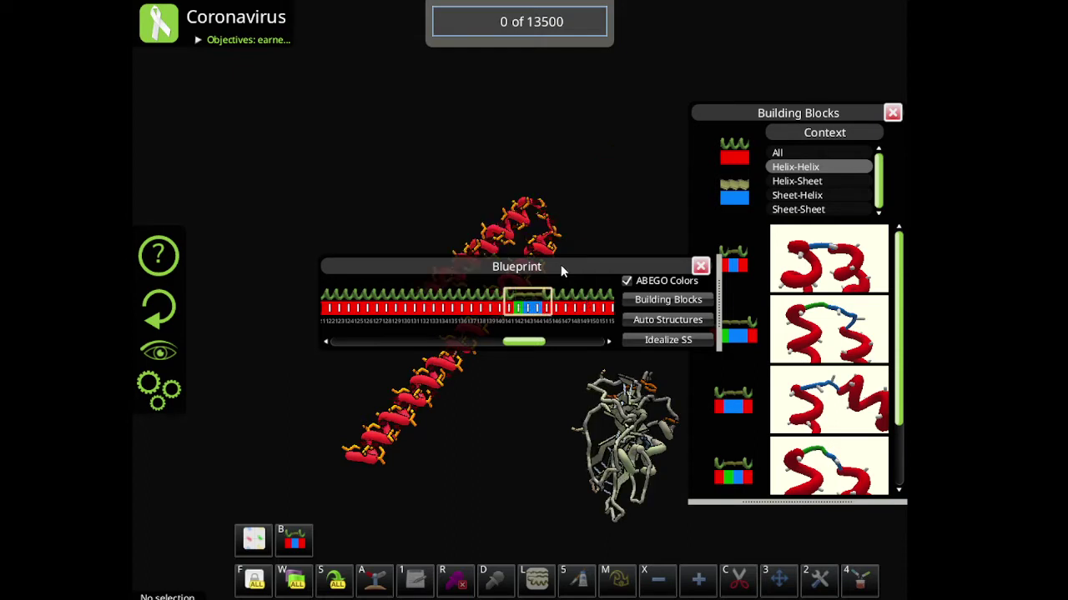
{"action": "mouse_move", "coordinate": [560, 265]}
{"action": "left_mouse_down"}
{"action": "mouse_move", "coordinate": [555, 391]}
{"action": "mouse_move", "coordinate": [621, 412]}
{"action": "mouse_move", "coordinate": [671, 386]}
{"action": "left_mouse_up"}
{"action": "mouse_move", "coordinate": [639, 429]}
{"action": "left_mouse_down"}
{"action": "mouse_move", "coordinate": [654, 478]}
{"action": "mouse_move", "coordinate": [671, 459]}
{"action": "mouse_move", "coordinate": [724, 444]}
{"action": "left_mouse_up"}
{"action": "mouse_move", "coordinate": [739, 332]}
{"action": "left_mouse_down"}
{"action": "mouse_move", "coordinate": [615, 424]}
{"action": "mouse_move", "coordinate": [597, 422]}
{"action": "left_mouse_up"}
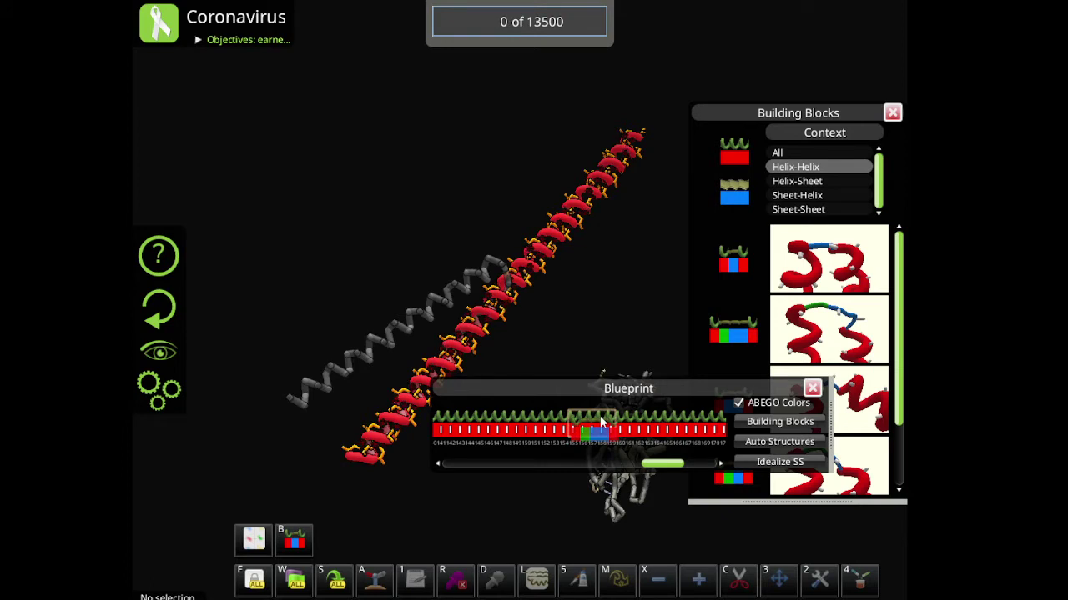
{"action": "left_click_drag", "start_coordinate": [598, 421], "coordinate": [597, 422]}
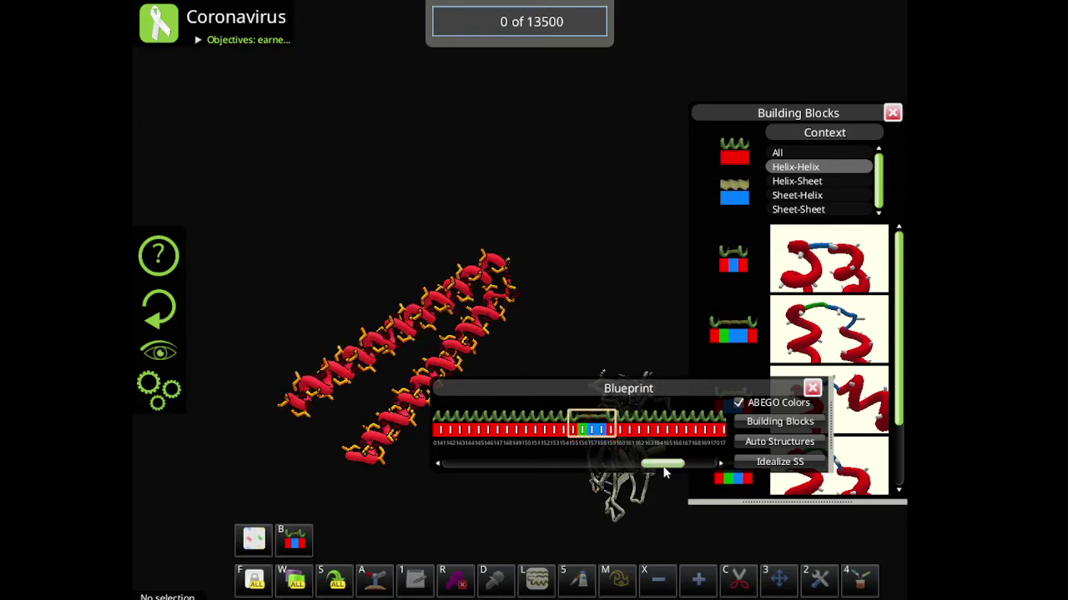
{"action": "left_click_drag", "start_coordinate": [665, 466], "coordinate": [630, 466]}
Insert two more helix-loop-helix blocks further along the sequence to form a compact bundle.
{"action": "left_click_drag", "start_coordinate": [717, 337], "coordinate": [586, 430]}
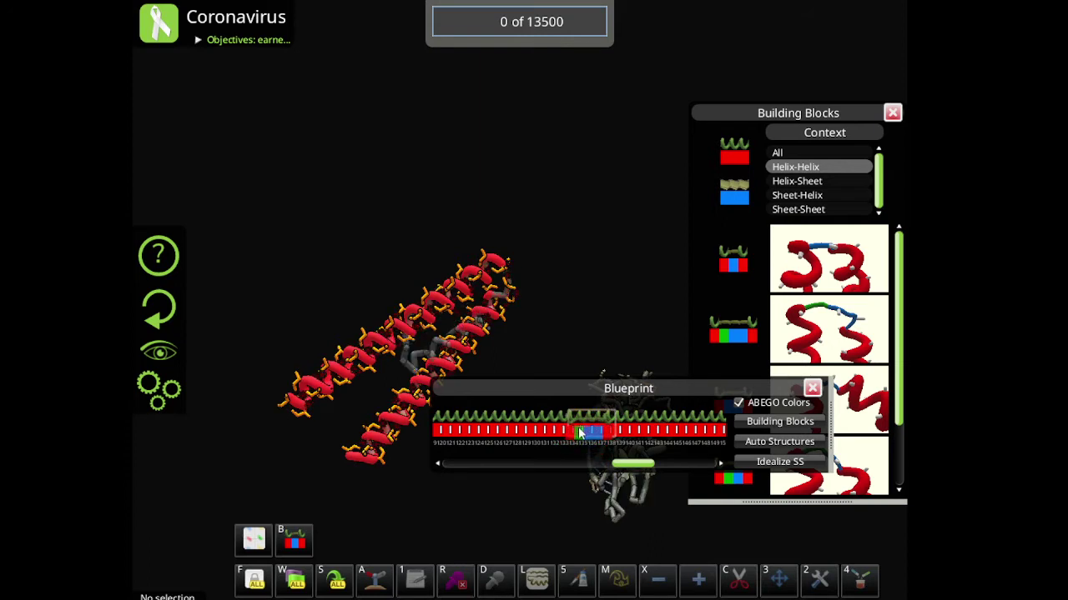
{"action": "left_click_drag", "start_coordinate": [580, 433], "coordinate": [580, 432]}
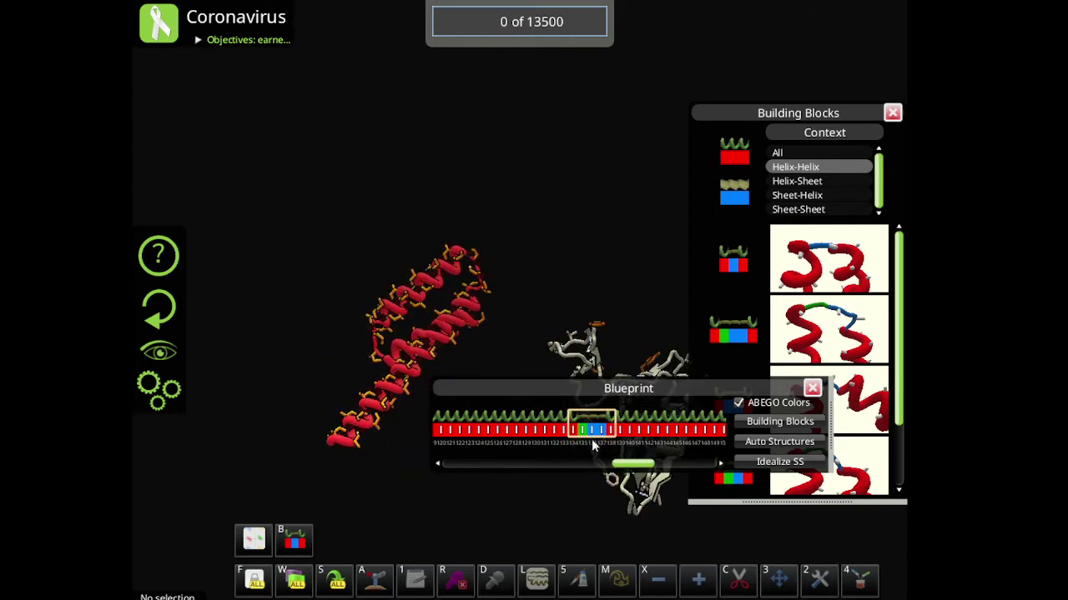
{"action": "left_click_drag", "start_coordinate": [628, 464], "coordinate": [689, 464]}
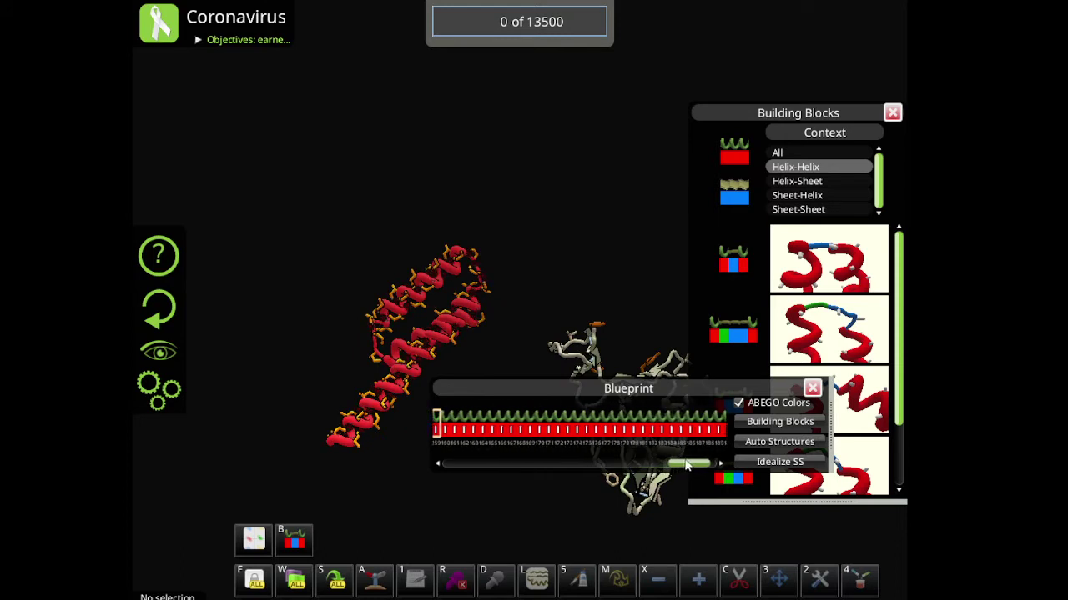
{"action": "left_click_drag", "start_coordinate": [732, 335], "coordinate": [604, 429]}
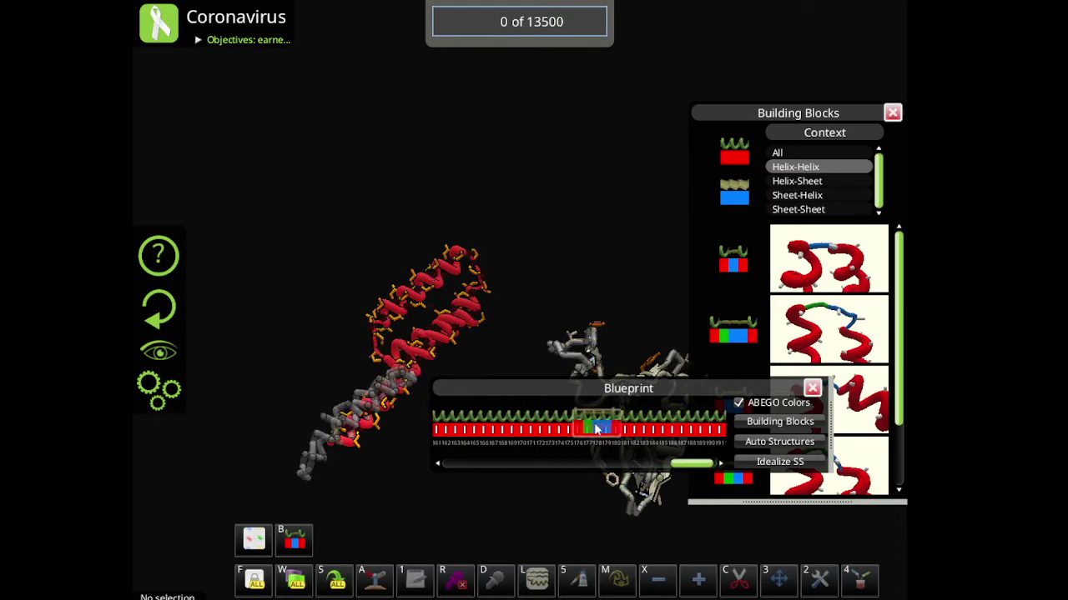
{"action": "left_click_drag", "start_coordinate": [603, 429], "coordinate": [580, 428]}
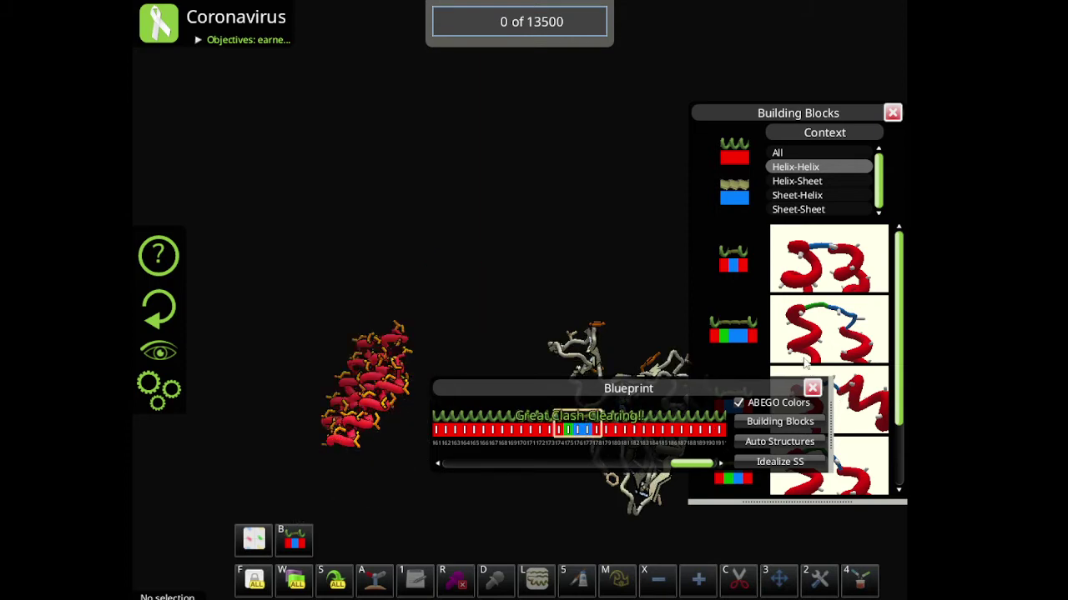
{"action": "left_click_drag", "start_coordinate": [561, 314], "coordinate": [624, 169]}
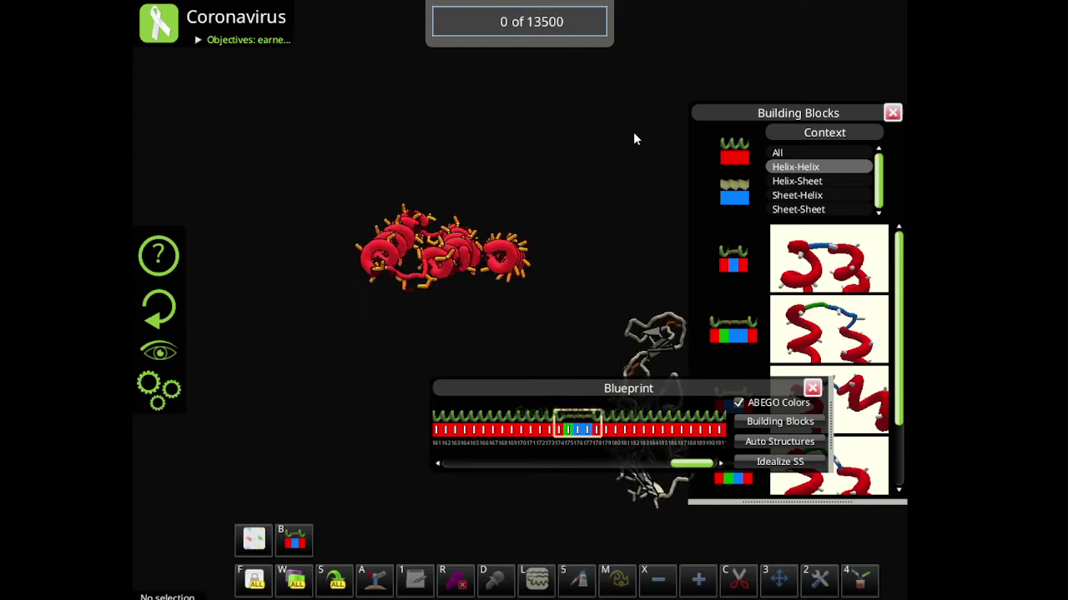
Reopen the Blueprint and adjust the strip to add another loop to the design.
{"action": "left_click", "coordinate": [819, 390]}
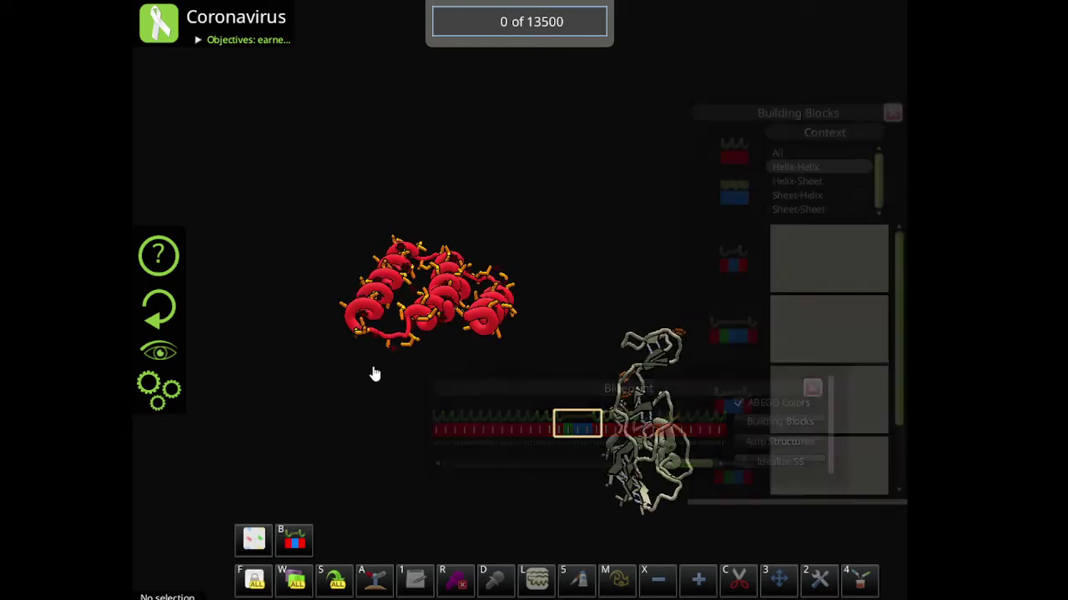
{"action": "mouse_move", "coordinate": [372, 375]}
{"action": "left_mouse_down"}
{"action": "mouse_move", "coordinate": [365, 489]}
{"action": "mouse_move", "coordinate": [369, 384]}
{"action": "mouse_move", "coordinate": [450, 417]}
{"action": "mouse_move", "coordinate": [351, 560]}
{"action": "left_mouse_up"}
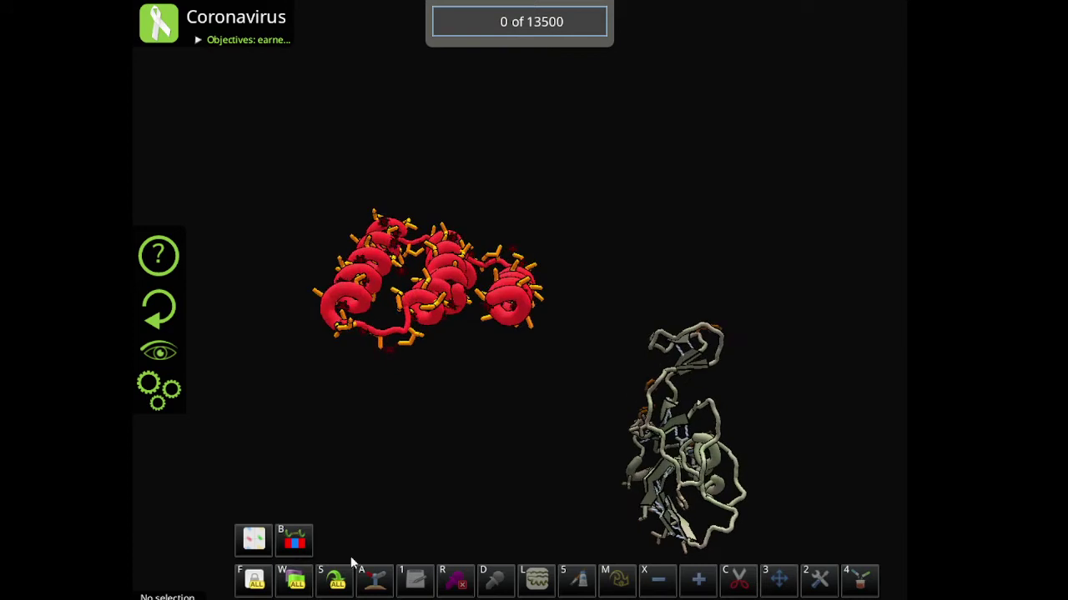
{"action": "left_click", "coordinate": [299, 544]}
{"action": "mouse_move", "coordinate": [694, 463]}
{"action": "left_mouse_down"}
{"action": "mouse_move", "coordinate": [673, 467]}
{"action": "mouse_move", "coordinate": [696, 465]}
{"action": "left_mouse_up"}
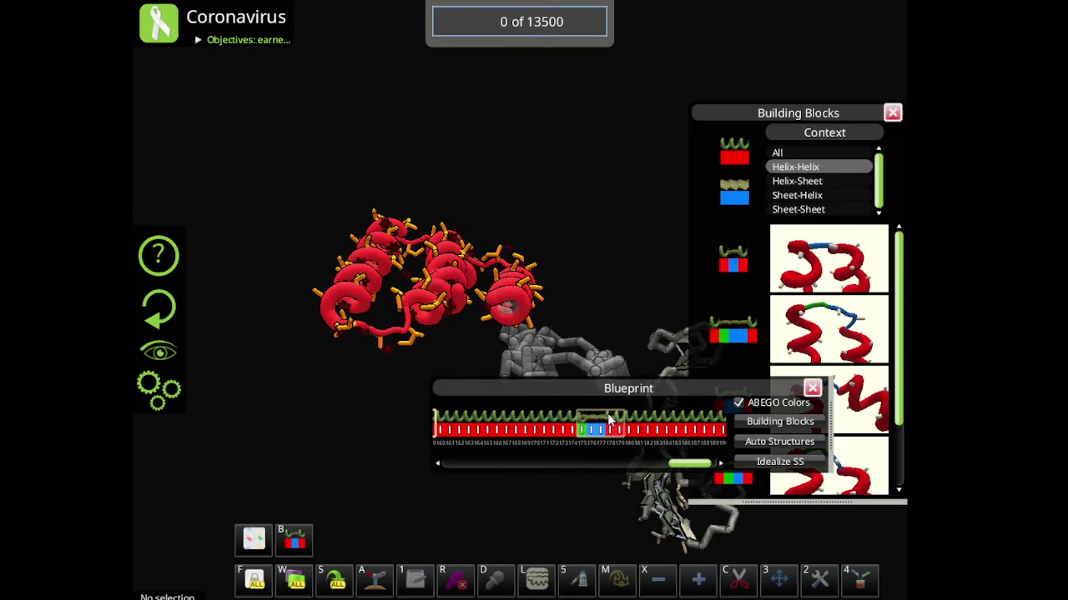
{"action": "mouse_move", "coordinate": [613, 317]}
{"action": "left_mouse_down"}
{"action": "mouse_move", "coordinate": [622, 248]}
{"action": "mouse_move", "coordinate": [593, 288]}
{"action": "mouse_move", "coordinate": [589, 219]}
{"action": "mouse_move", "coordinate": [592, 286]}
{"action": "left_mouse_up"}
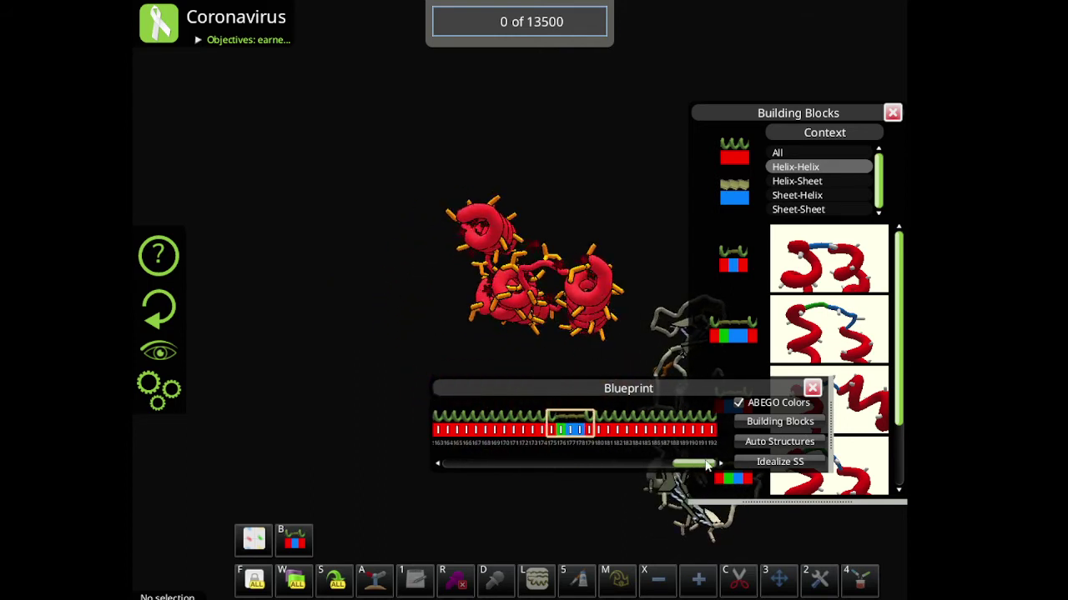
{"action": "left_click_drag", "start_coordinate": [684, 458], "coordinate": [657, 460]}
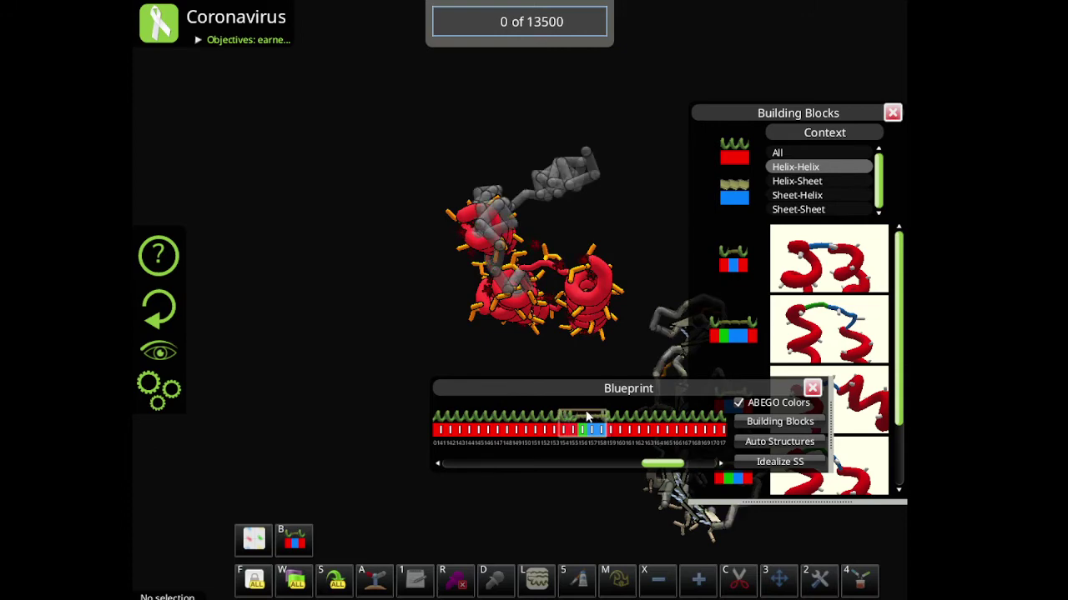
Add a further loop block, check the ring of short helices, and close the Blueprint panels.
{"action": "mouse_move", "coordinate": [626, 218]}
{"action": "left_mouse_down"}
{"action": "mouse_move", "coordinate": [596, 218]}
{"action": "mouse_move", "coordinate": [526, 183]}
{"action": "mouse_move", "coordinate": [522, 193]}
{"action": "left_mouse_up"}
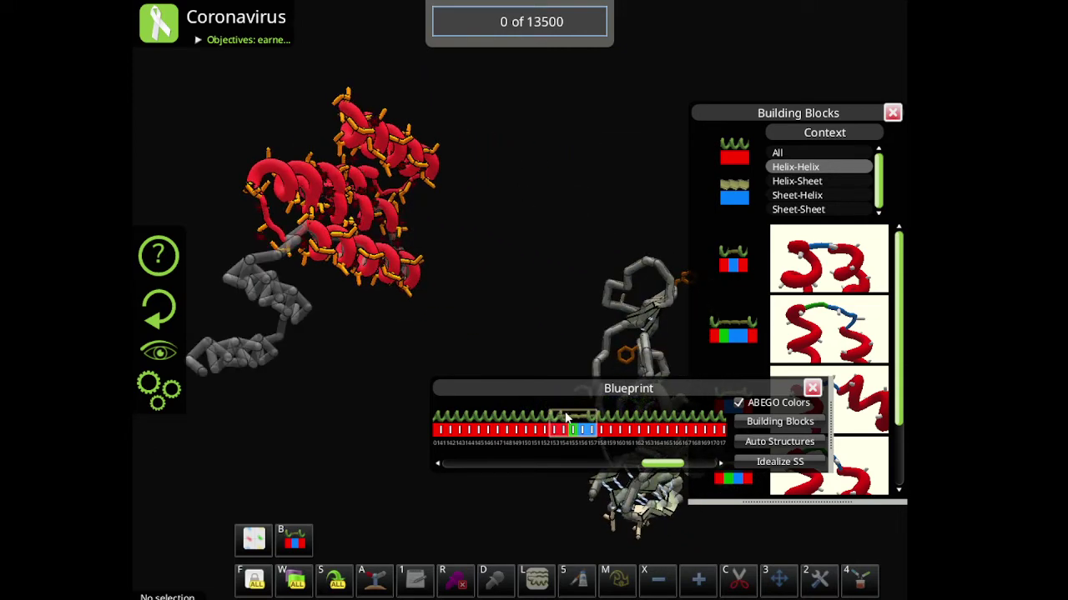
{"action": "mouse_move", "coordinate": [408, 300]}
{"action": "left_mouse_down"}
{"action": "mouse_move", "coordinate": [447, 299]}
{"action": "mouse_move", "coordinate": [519, 398]}
{"action": "left_mouse_up"}
{"action": "left_click_drag", "start_coordinate": [657, 464], "coordinate": [629, 464]}
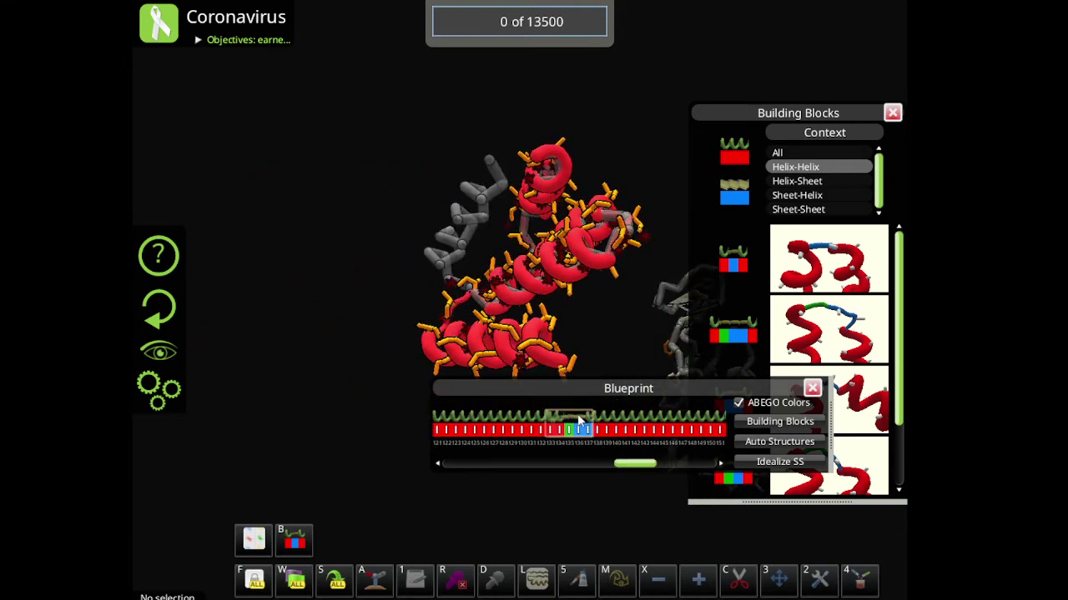
{"action": "mouse_move", "coordinate": [607, 343]}
{"action": "left_mouse_down"}
{"action": "mouse_move", "coordinate": [579, 339]}
{"action": "mouse_move", "coordinate": [570, 353]}
{"action": "mouse_move", "coordinate": [613, 353]}
{"action": "mouse_move", "coordinate": [494, 225]}
{"action": "left_mouse_up"}
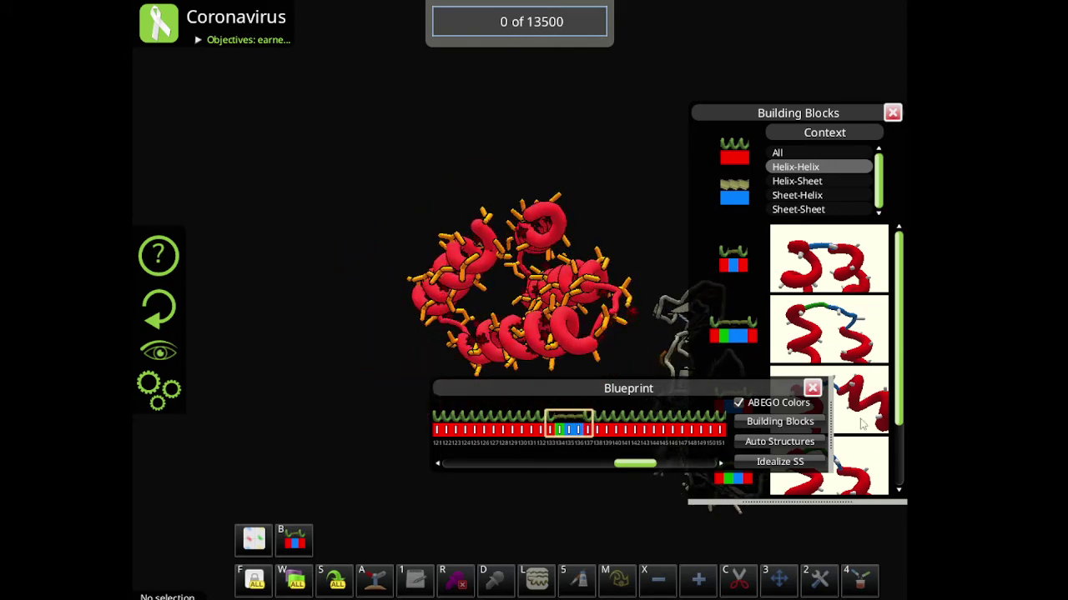
{"action": "left_click", "coordinate": [812, 388]}
{"action": "mouse_move", "coordinate": [573, 369]}
{"action": "left_mouse_down"}
{"action": "mouse_move", "coordinate": [588, 369]}
{"action": "mouse_move", "coordinate": [577, 384]}
{"action": "left_mouse_up"}
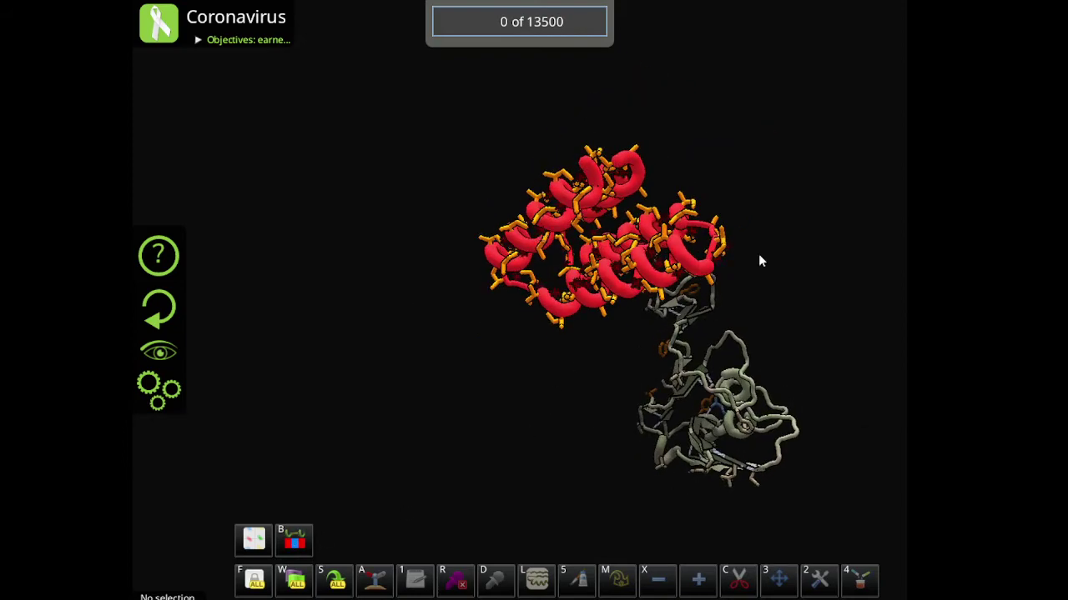
Select all 75 residues of the helix binder and bring up the Mutate amino-acid choices.
{"action": "mouse_move", "coordinate": [757, 257]}
{"action": "left_mouse_down"}
{"action": "mouse_move", "coordinate": [684, 381]}
{"action": "mouse_move", "coordinate": [651, 352]}
{"action": "left_mouse_up"}
{"action": "left_click", "coordinate": [532, 373]}
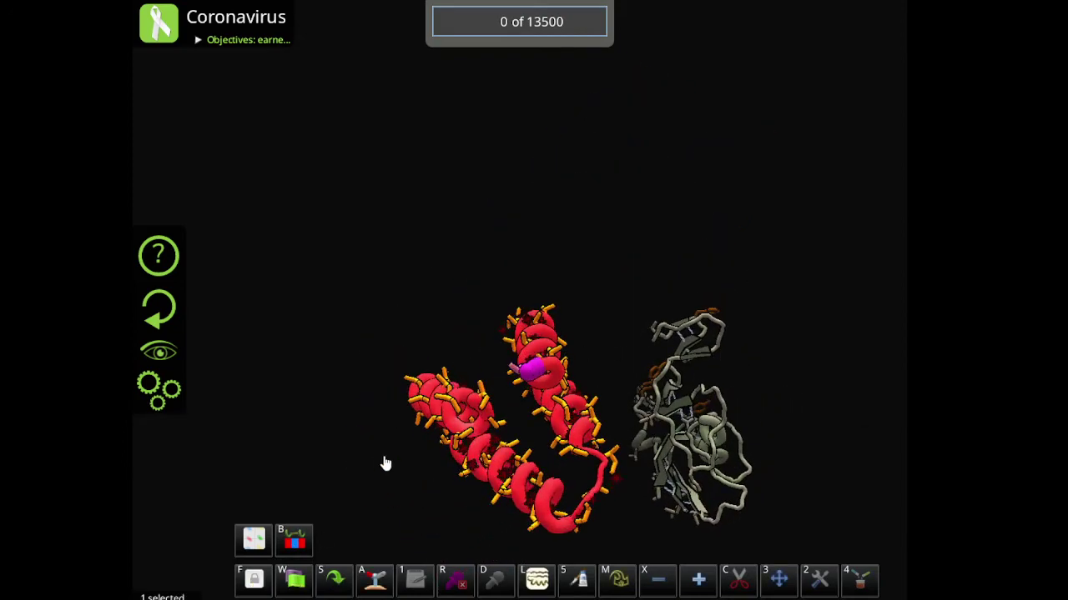
{"action": "mouse_move", "coordinate": [383, 462]}
{"action": "left_mouse_down"}
{"action": "mouse_move", "coordinate": [468, 332]}
{"action": "mouse_move", "coordinate": [581, 256]}
{"action": "left_mouse_up"}
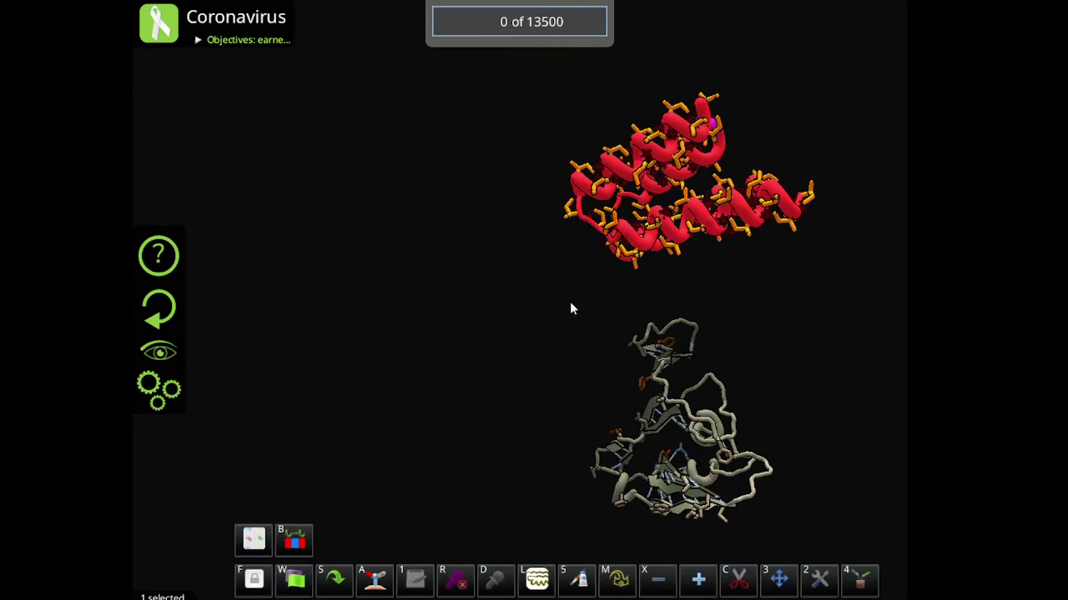
{"action": "mouse_move", "coordinate": [572, 306]}
{"action": "left_mouse_down"}
{"action": "mouse_move", "coordinate": [634, 275]}
{"action": "mouse_move", "coordinate": [735, 252]}
{"action": "mouse_move", "coordinate": [622, 258]}
{"action": "mouse_move", "coordinate": [495, 317]}
{"action": "mouse_move", "coordinate": [559, 294]}
{"action": "left_mouse_up"}
{"action": "left_click", "coordinate": [597, 281]}
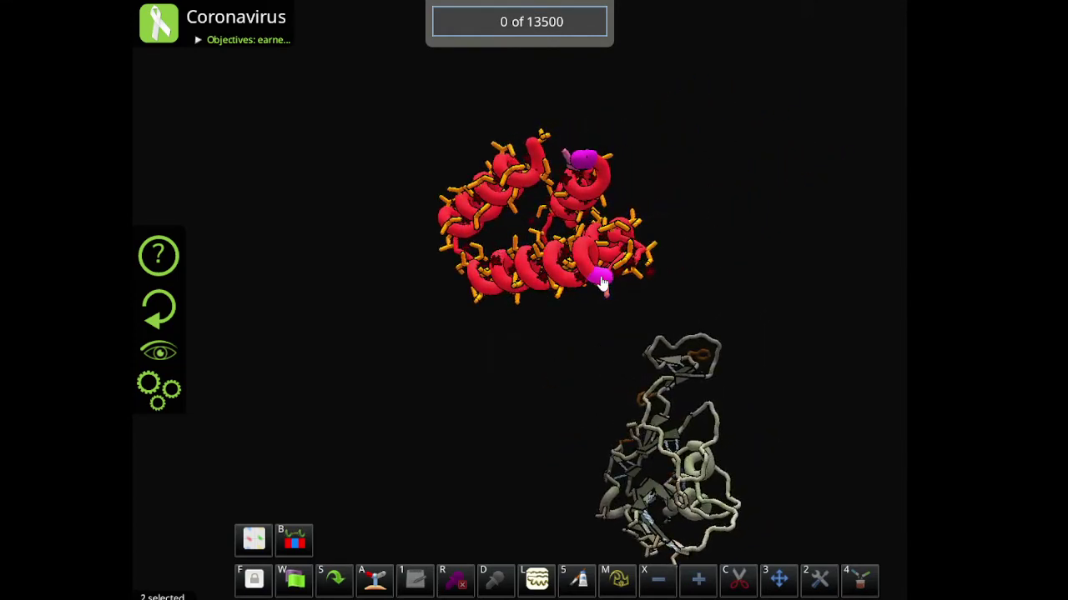
{"action": "left_click", "coordinate": [583, 161], "text": "shift"}
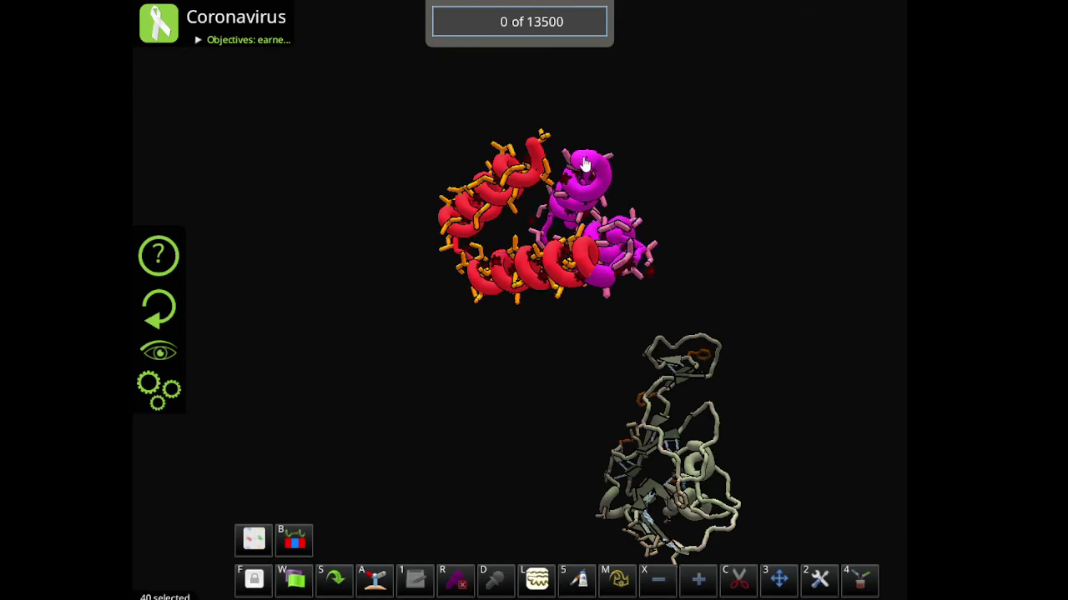
{"action": "left_click", "coordinate": [537, 150], "text": "shift"}
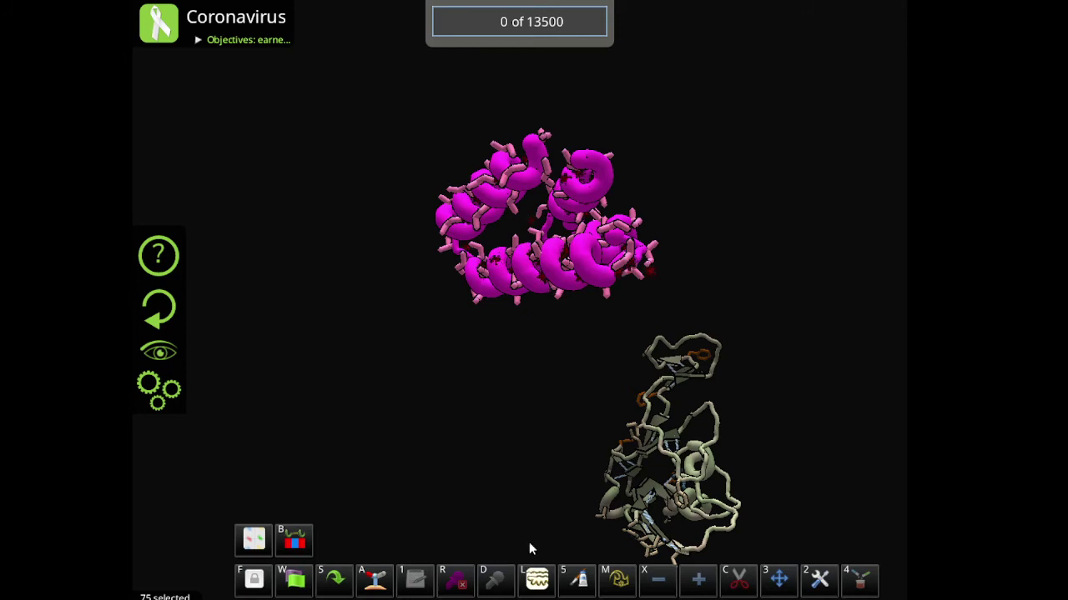
{"action": "left_click", "coordinate": [621, 579]}
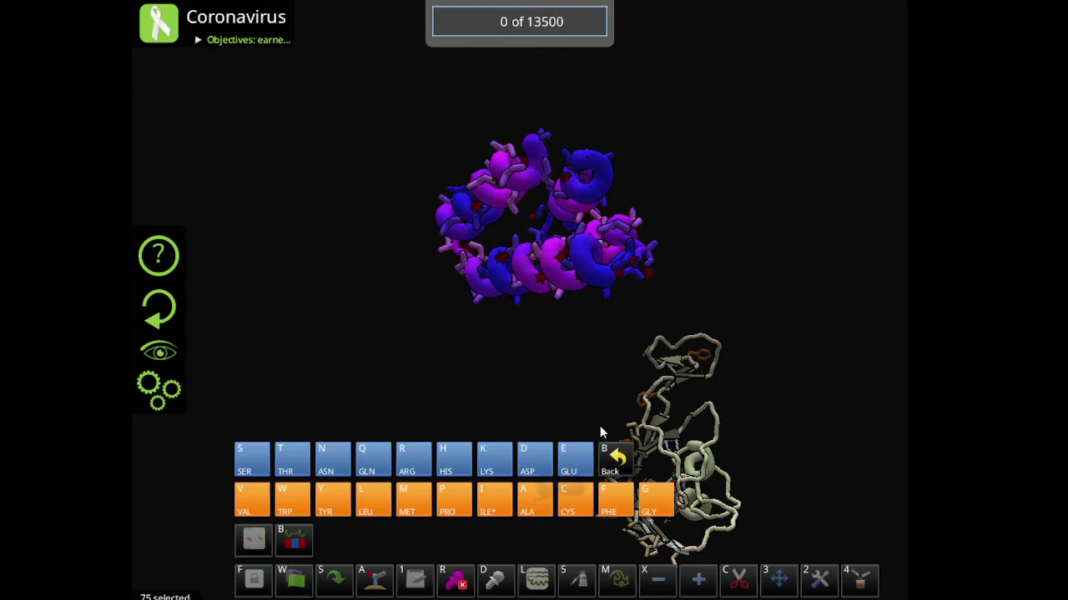
Mutate every selected residue to alanine with the A key, reaching 13565 of 13500.
{"action": "key", "text": "a"}
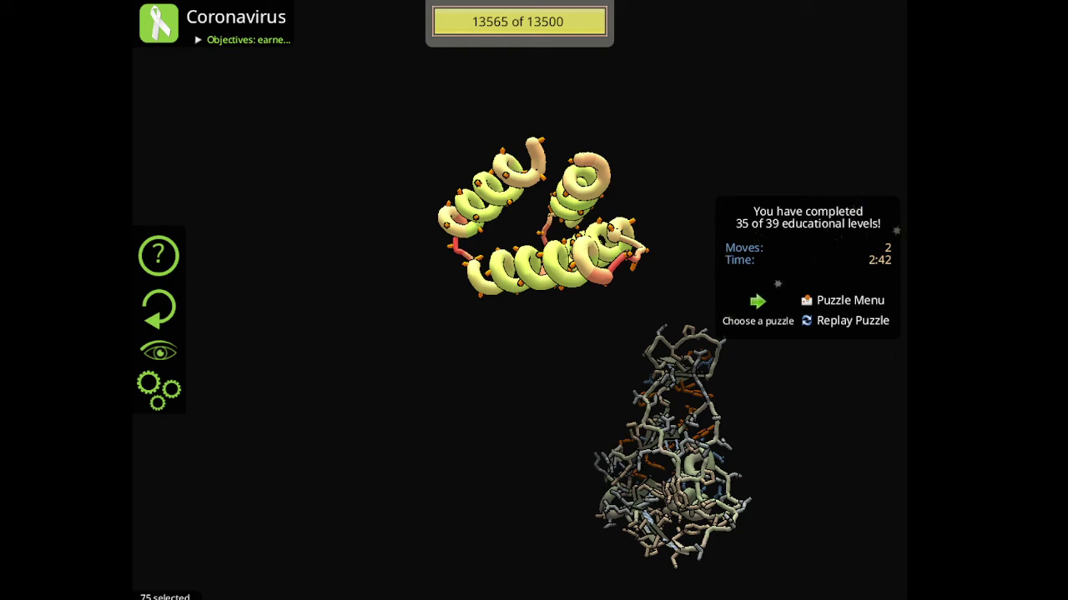
{"action": "mouse_move", "coordinate": [513, 376]}
{"action": "left_mouse_down"}
{"action": "mouse_move", "coordinate": [548, 350]}
{"action": "mouse_move", "coordinate": [467, 270]}
{"action": "mouse_move", "coordinate": [479, 285]}
{"action": "left_mouse_up"}
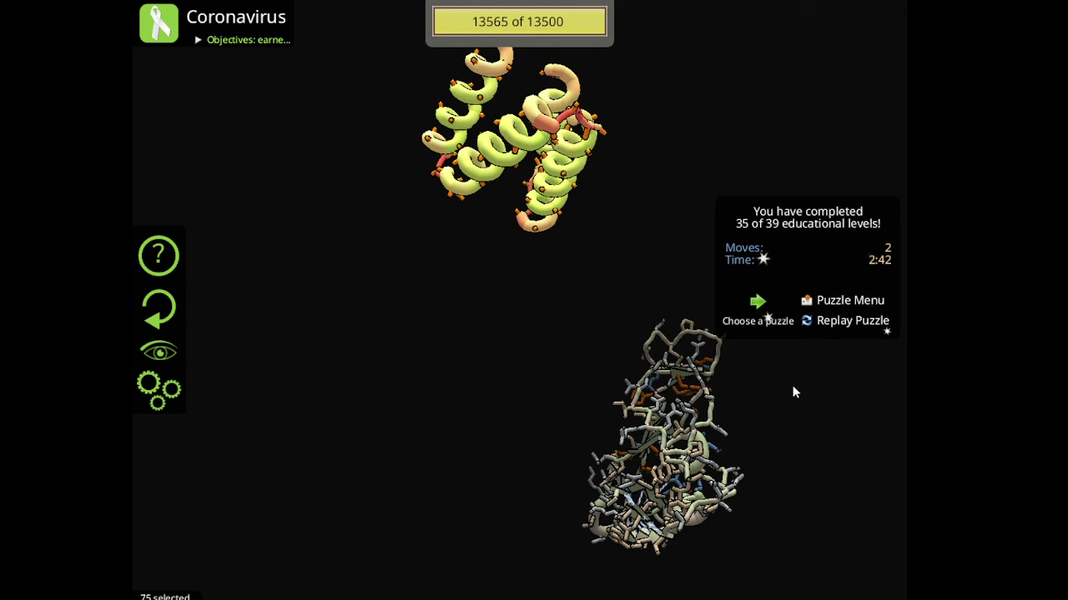
{"action": "left_click_drag", "start_coordinate": [794, 388], "coordinate": [782, 424]}
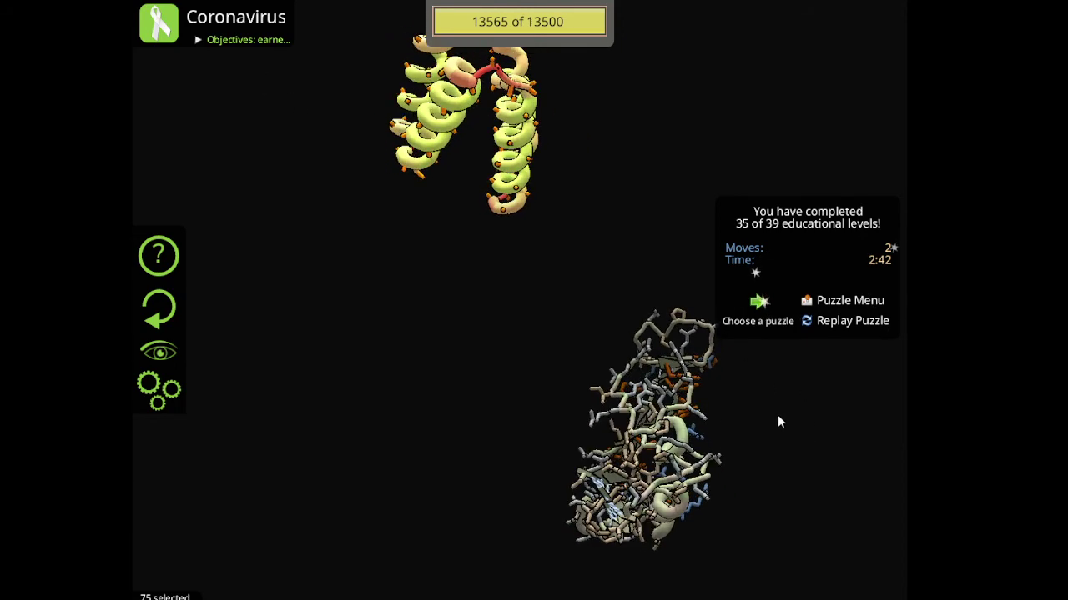